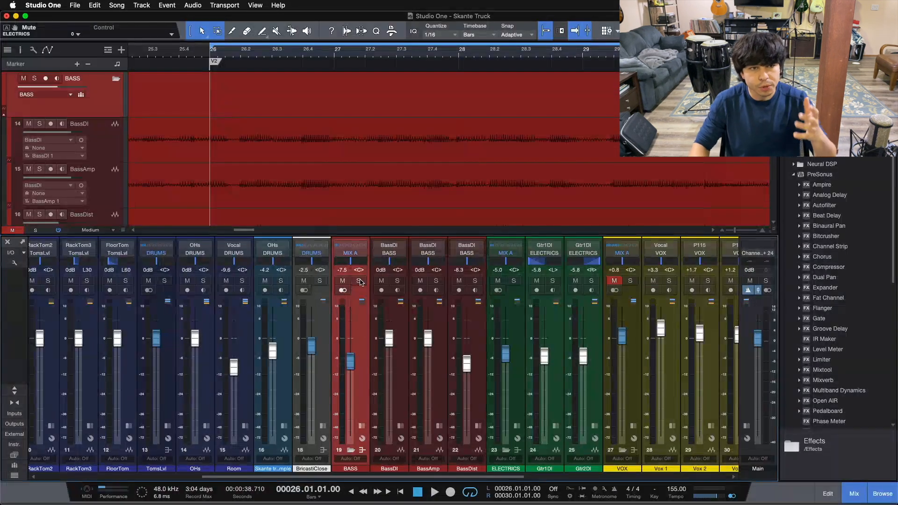
# - Play the song from the V2 marker and extend the playback loop to bars 26 through 34
pyautogui.scroll(-2, 579, 136)
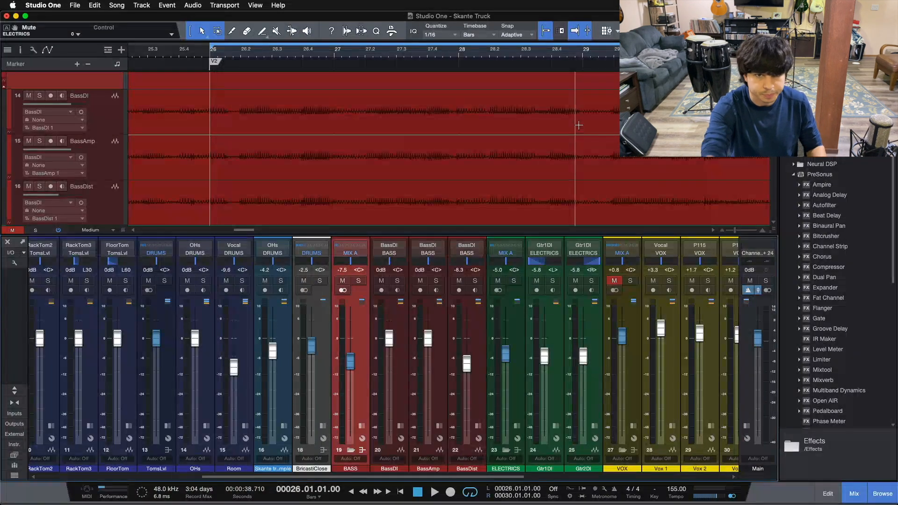
pyautogui.press('space')
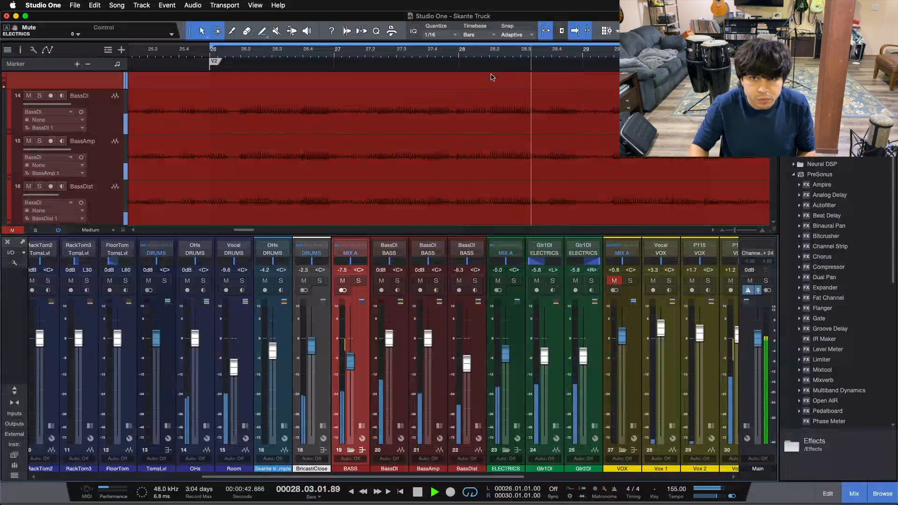
pyautogui.press('w')
pyautogui.press('w')
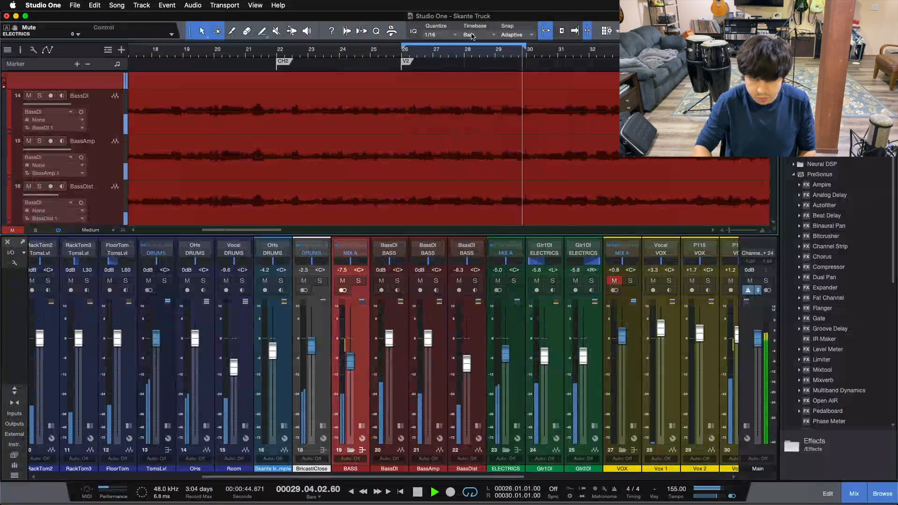
pyautogui.press('KP_Divide')
pyautogui.doubleClick(576, 66)
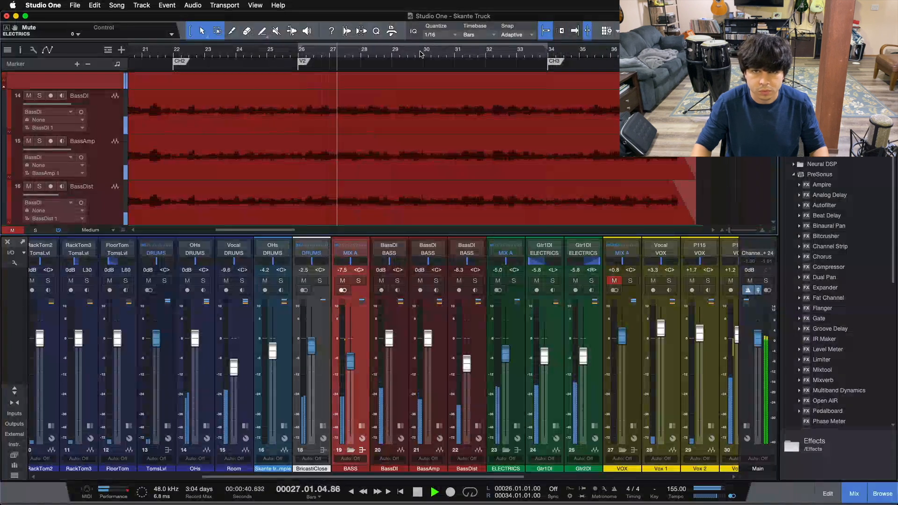
pyautogui.moveTo(431, 56); pyautogui.dragTo(425, 62)
pyautogui.press('KP_Divide')
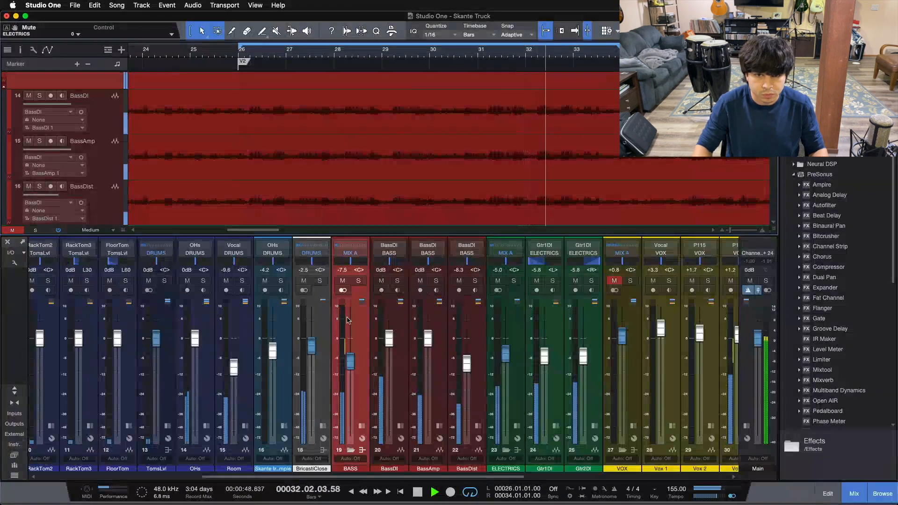
# - Stop playback with the BASS bus soloed, clear all solos, and solo the BASS bus again
pyautogui.click(358, 284)
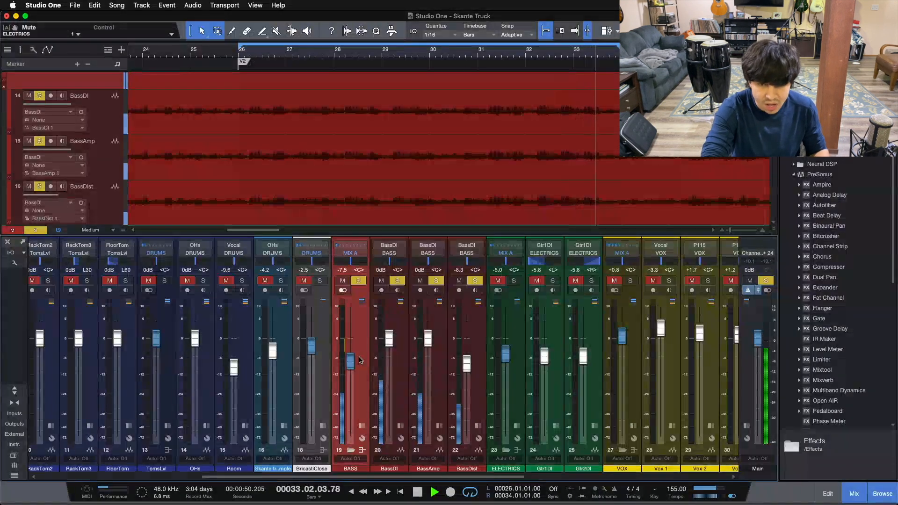
pyautogui.press('space')
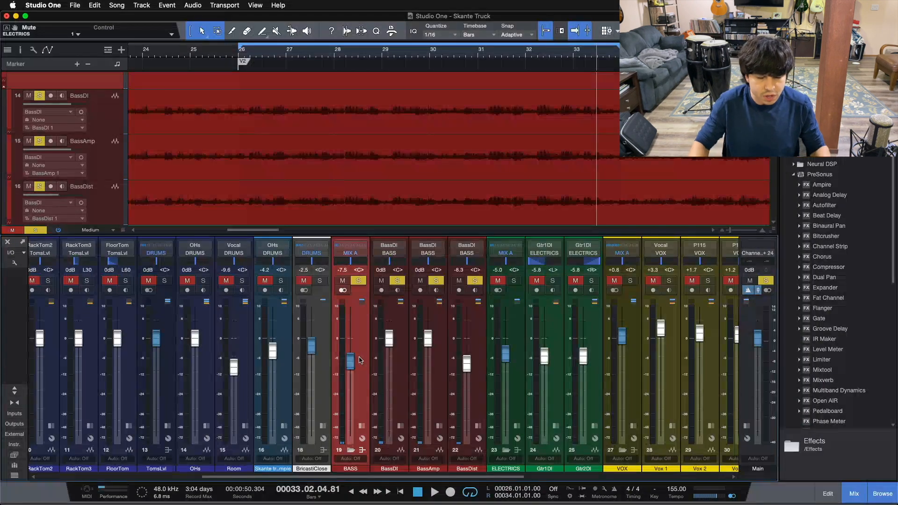
pyautogui.click(360, 360)
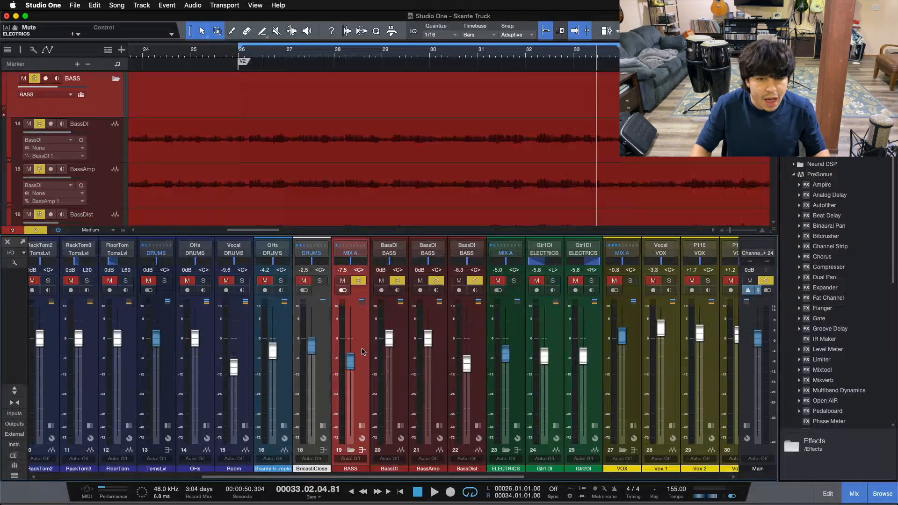
pyautogui.hotkey('shift', 's')
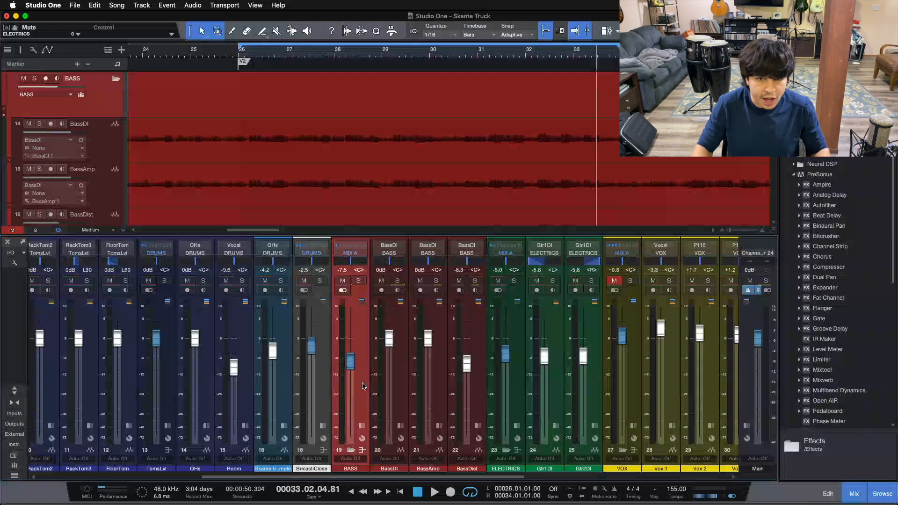
pyautogui.click(358, 280)
# - Switch the BassDist solo off and back on, and return the playhead to the loop start at bar 26
pyautogui.click(472, 281)
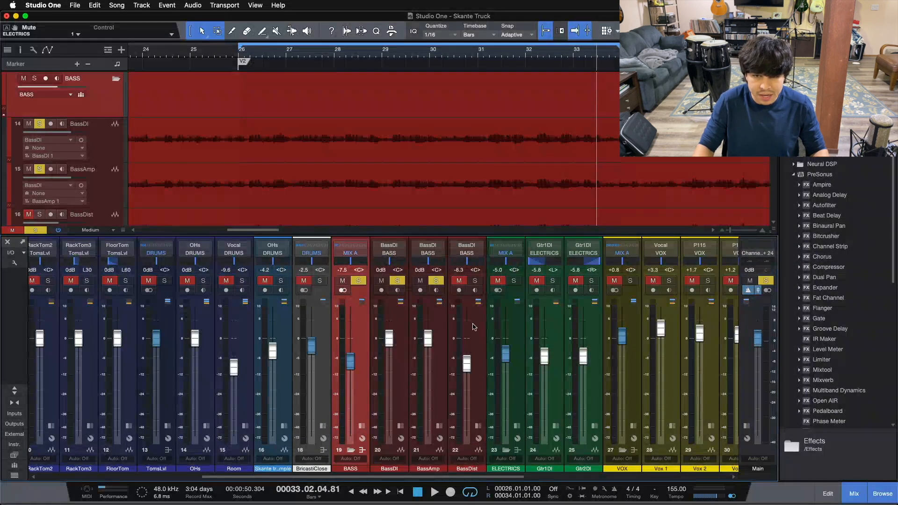
pyautogui.click(474, 281)
pyautogui.click(474, 281)
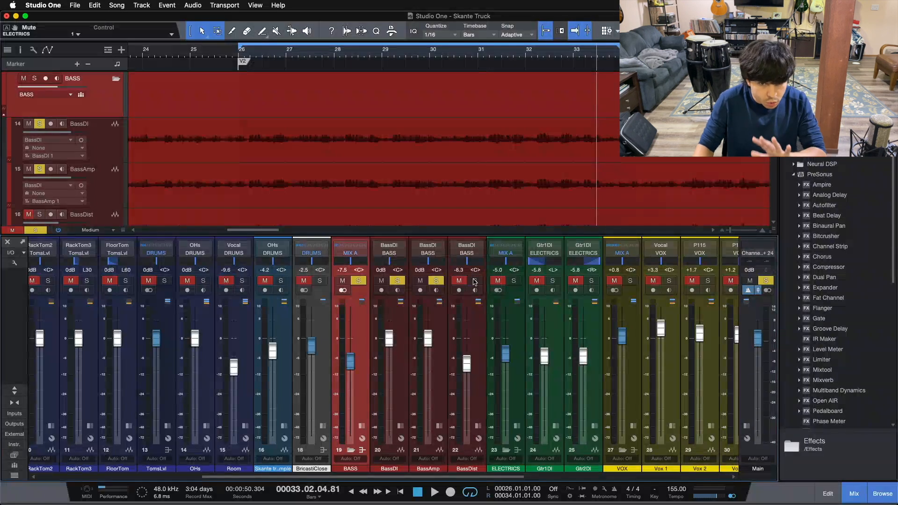
pyautogui.press('KP_0')
pyautogui.click(474, 282)
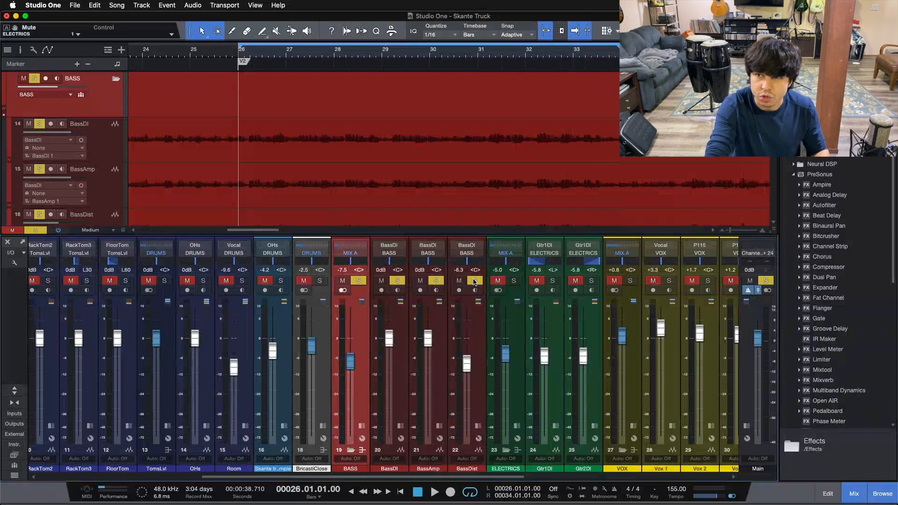
# - Play the loop and compare the soloed bass with and without the BassDist track, stopping playback at the end
pyautogui.press('space')
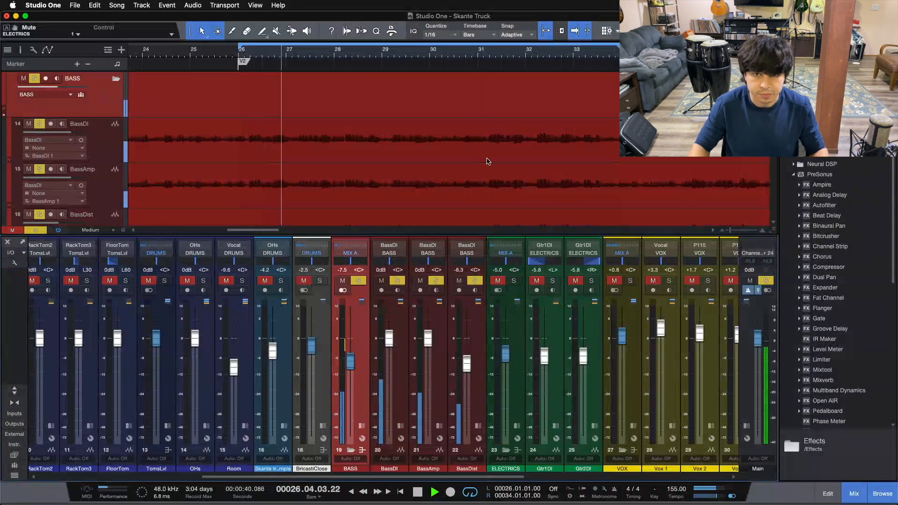
pyautogui.scroll(-1, 487, 161)
pyautogui.scroll(-2, 487, 160)
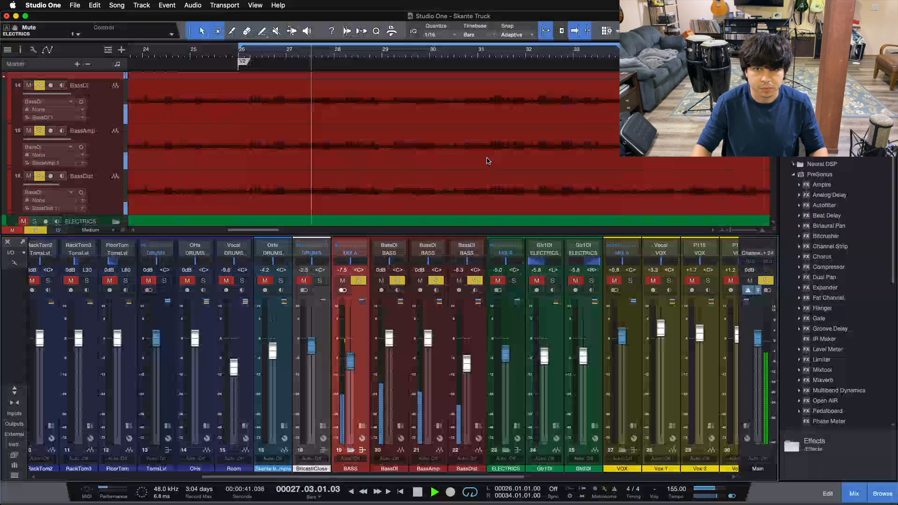
pyautogui.click(476, 280)
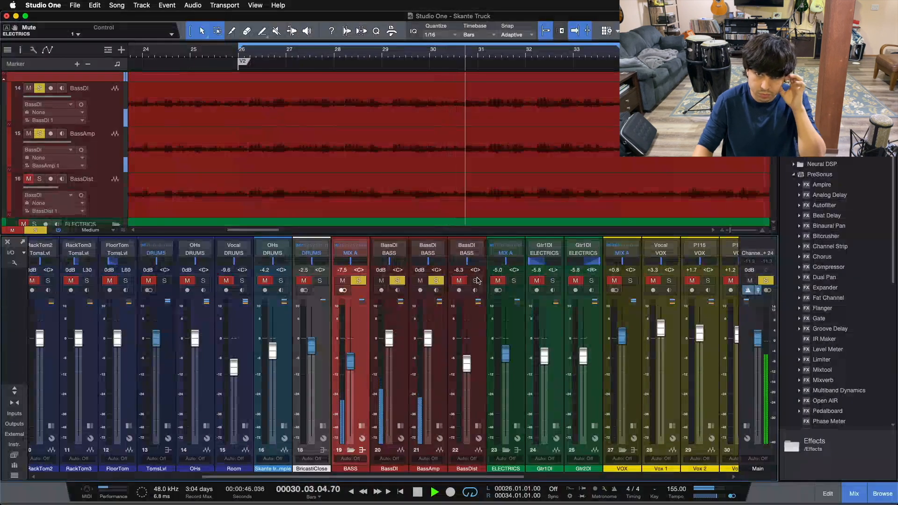
pyautogui.click(475, 280)
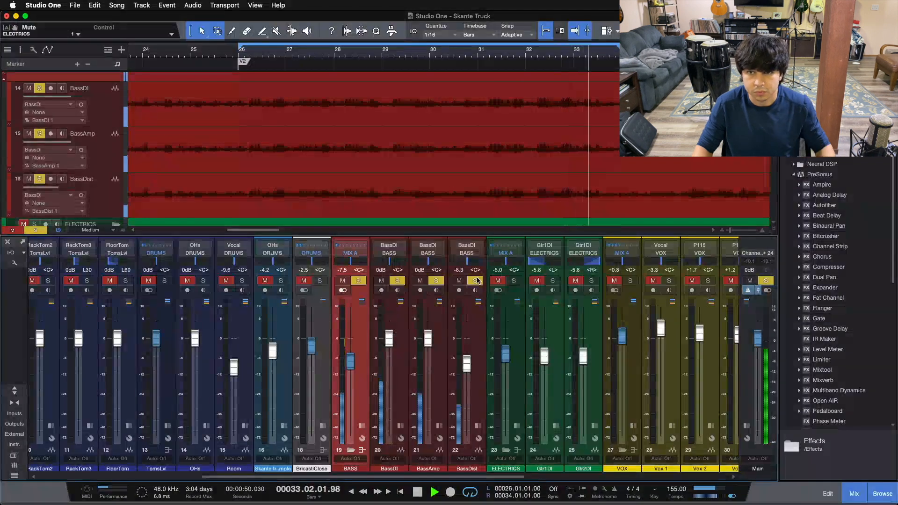
pyautogui.click(476, 281)
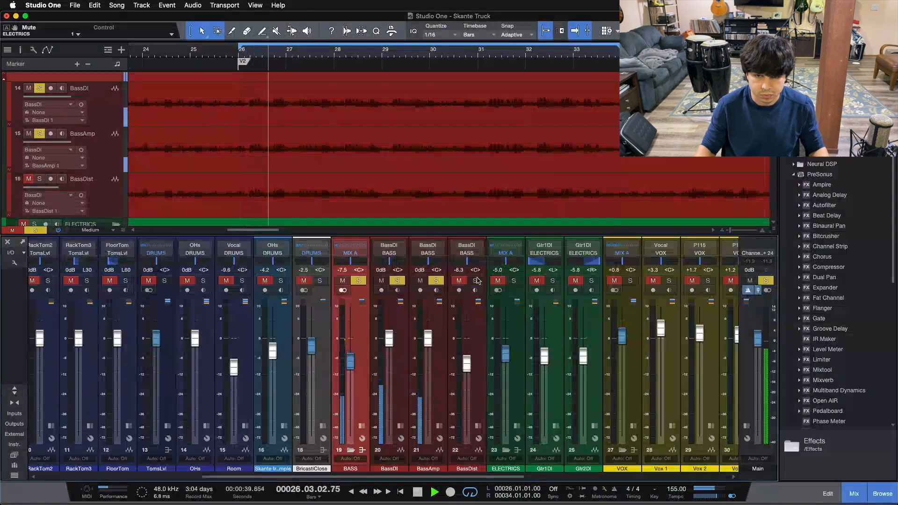
pyautogui.click(475, 280)
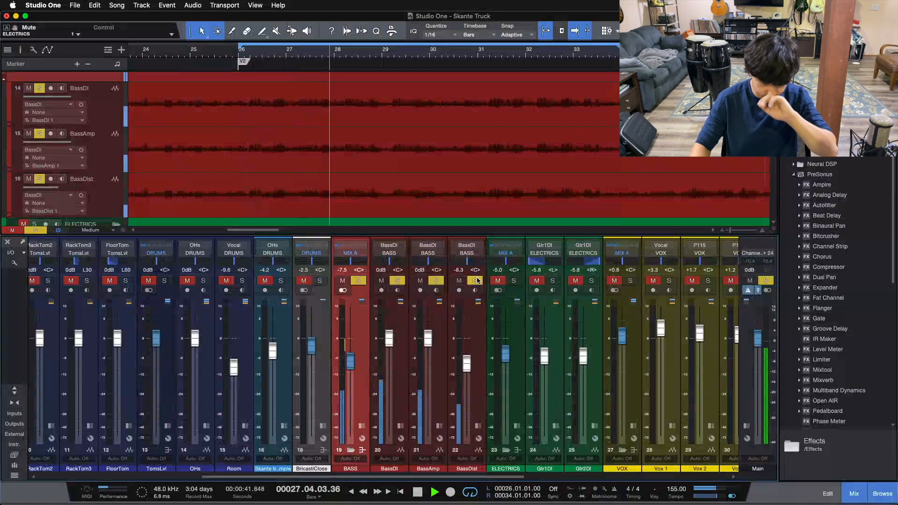
pyautogui.click(477, 280)
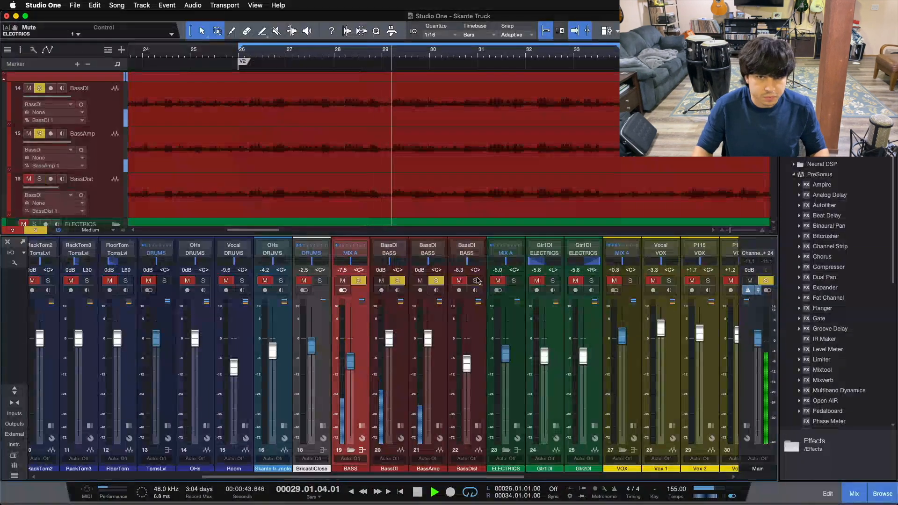
pyautogui.click(476, 280)
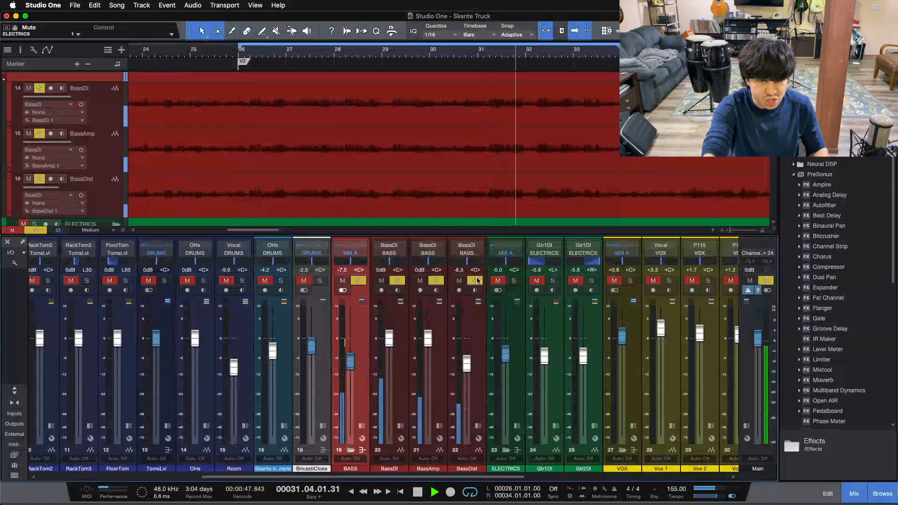
pyautogui.press('space')
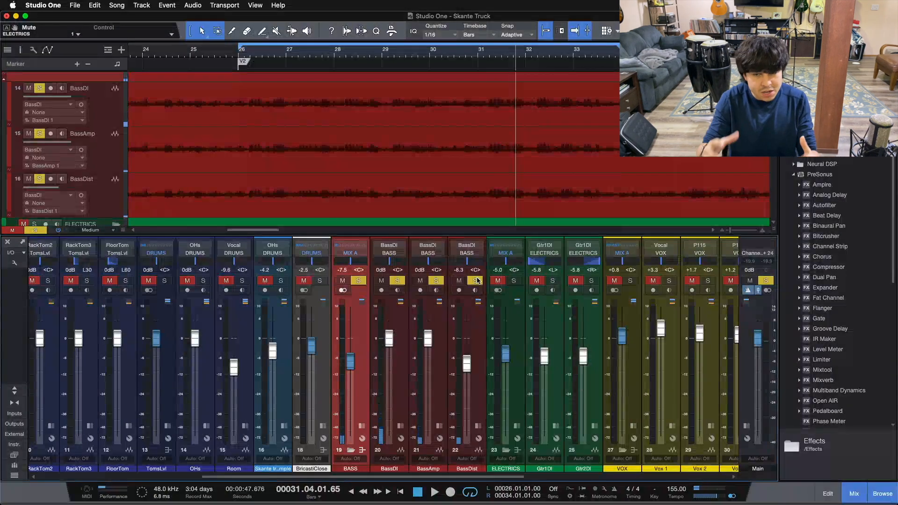
# - Select the BassDist, BassDI and BassAmp channels in turn, finishing on BassDist
pyautogui.click(474, 328)
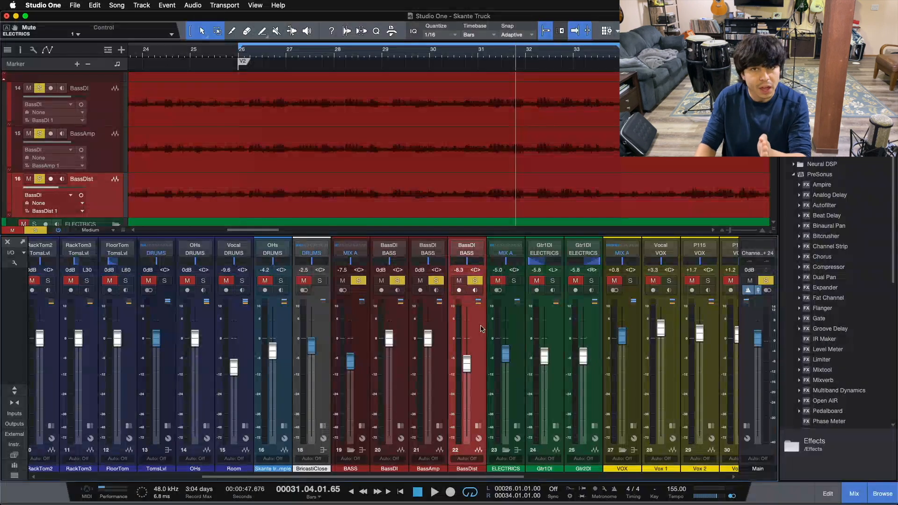
pyautogui.click(400, 389)
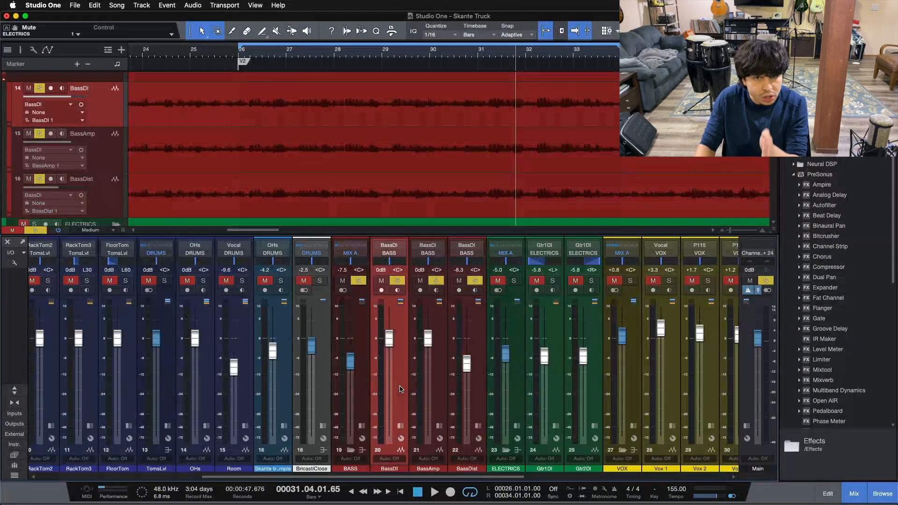
pyautogui.click(439, 376)
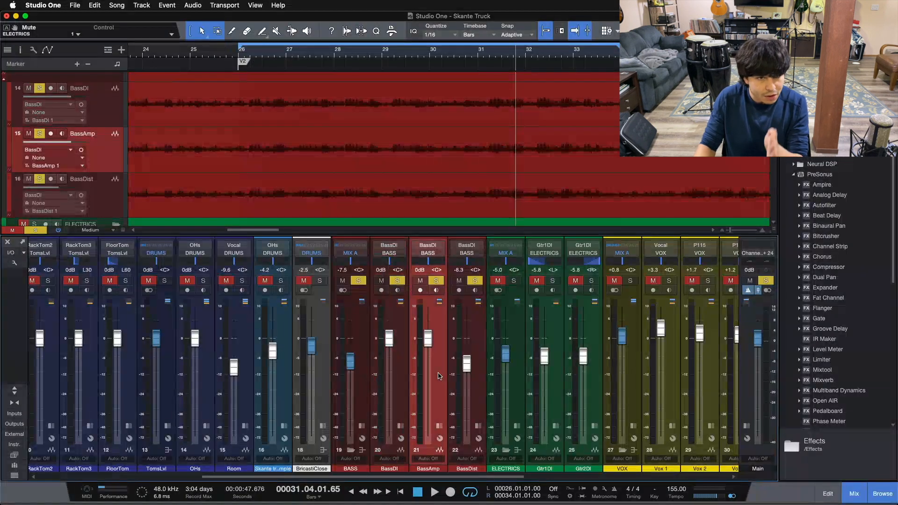
pyautogui.click(479, 329)
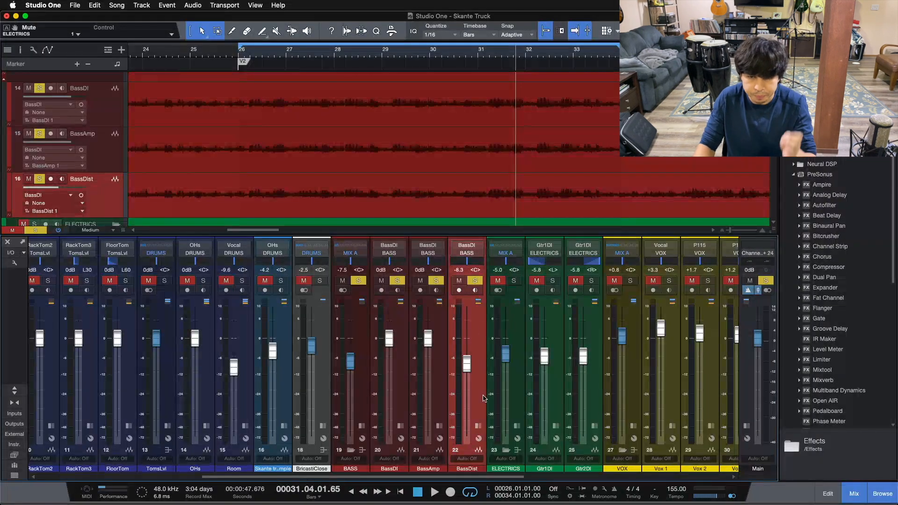
# - Expand the BassDist channel to show its inserts and clear all solos, leaving the BassDist track selected
pyautogui.click(479, 429)
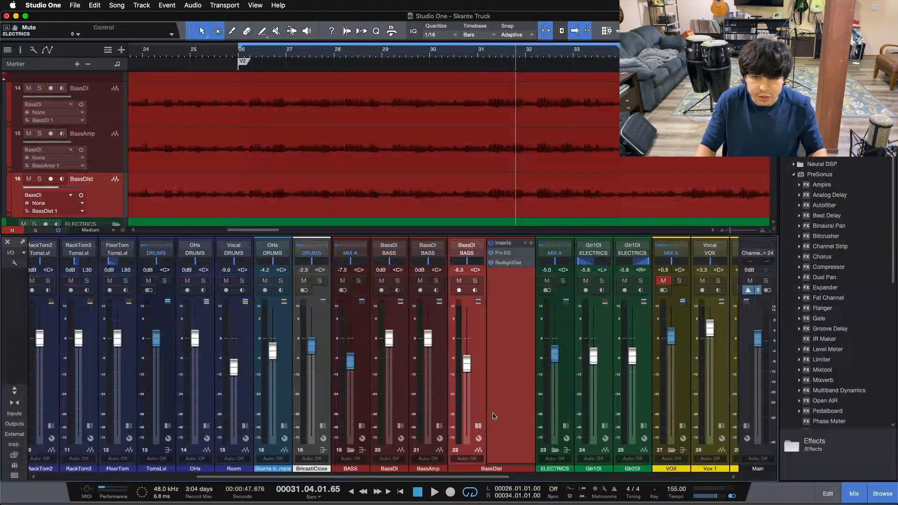
pyautogui.click(401, 407)
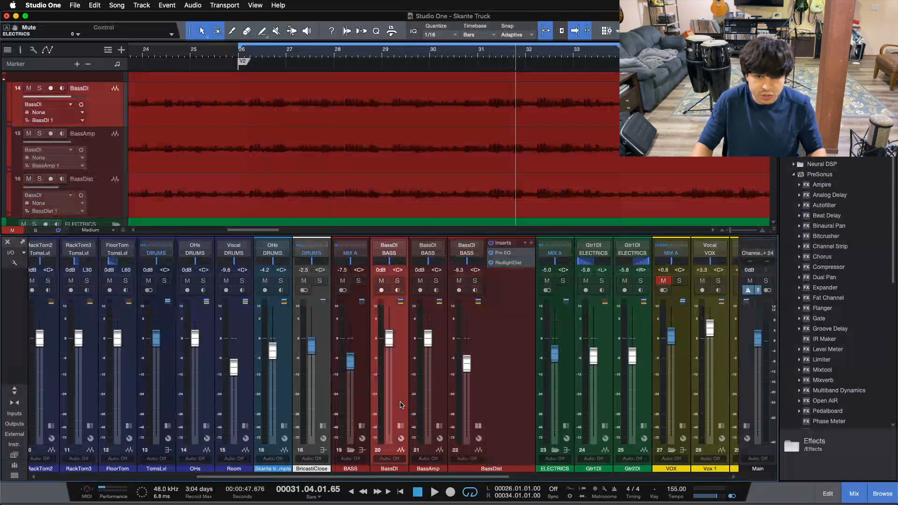
pyautogui.click(435, 382)
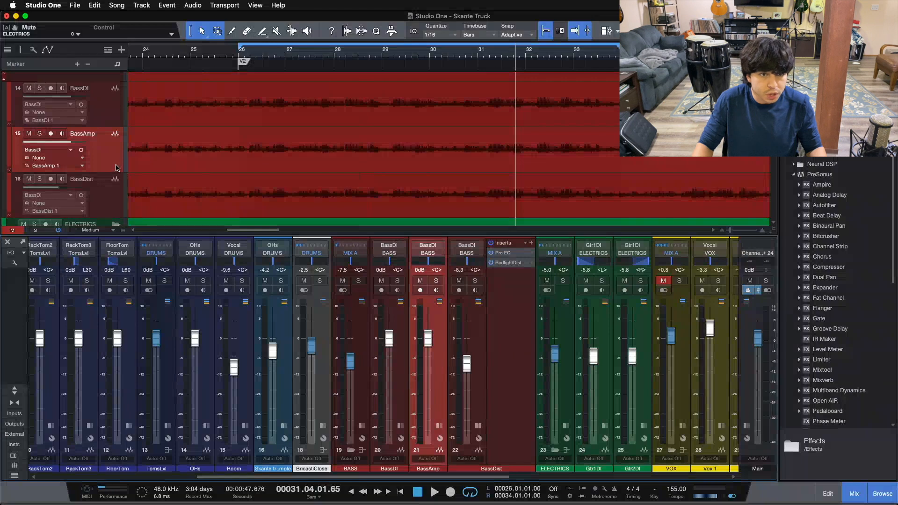
pyautogui.click(440, 179)
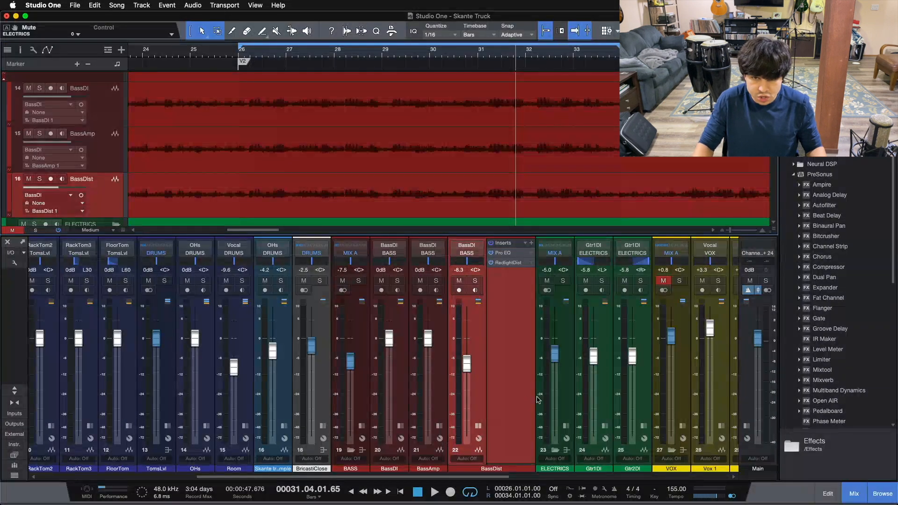
# - Solo BassDist, open its Pro EQ insert, and place the plug-in window over the mixer
pyautogui.click(475, 281)
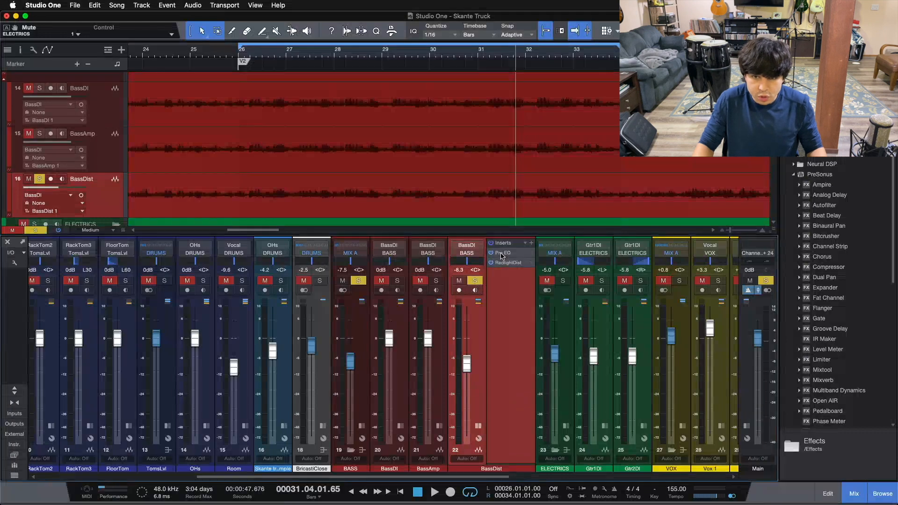
pyautogui.click(502, 255)
pyautogui.moveTo(462, 215); pyautogui.dragTo(491, 170)
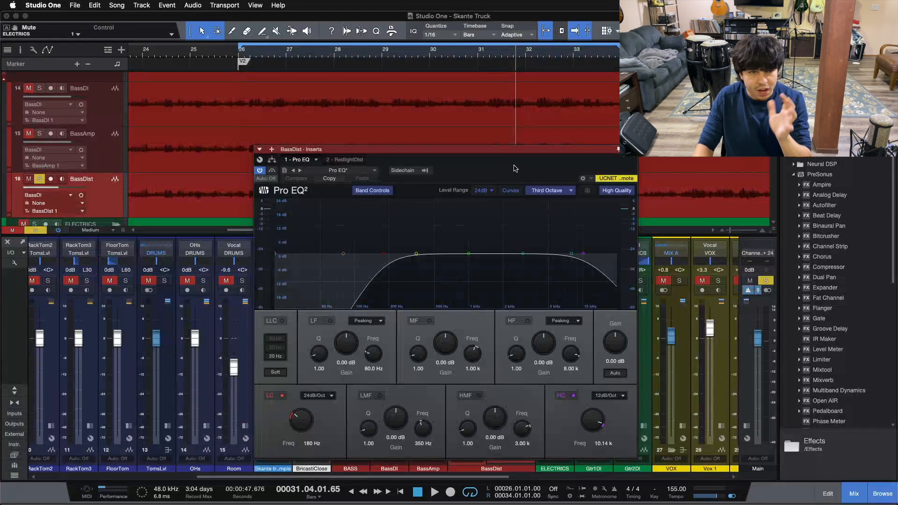
pyautogui.moveTo(514, 168); pyautogui.dragTo(318, 137)
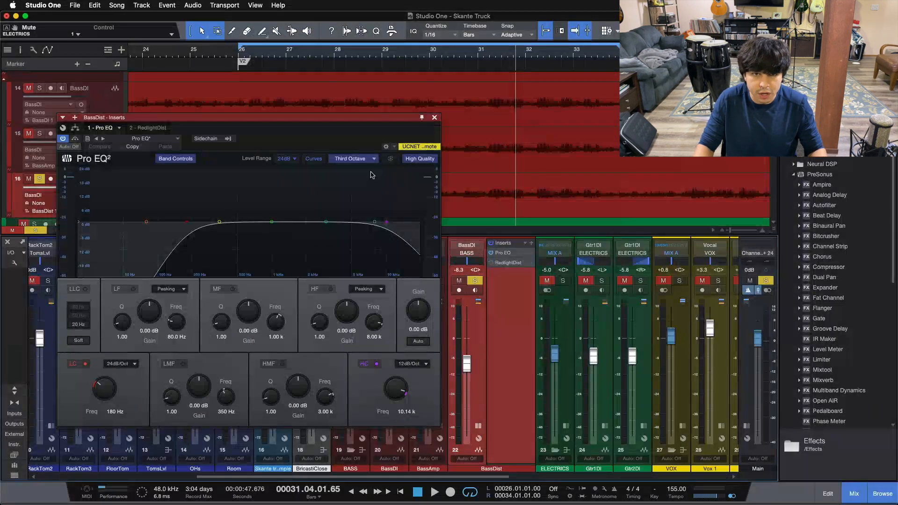
pyautogui.moveTo(319, 118); pyautogui.dragTo(503, 132)
# - Play the soloed BassDist track and compare its sound with Pro EQ bypassed and active
pyautogui.press('space')
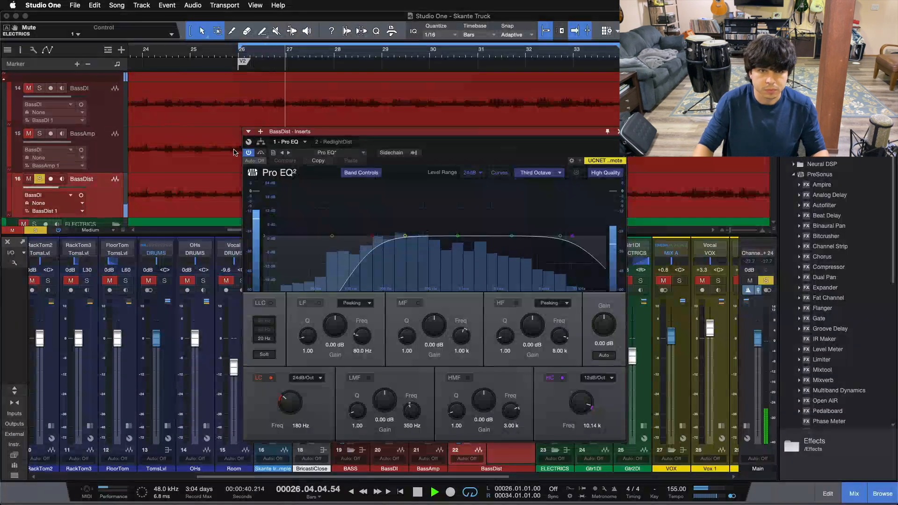
pyautogui.click(261, 153)
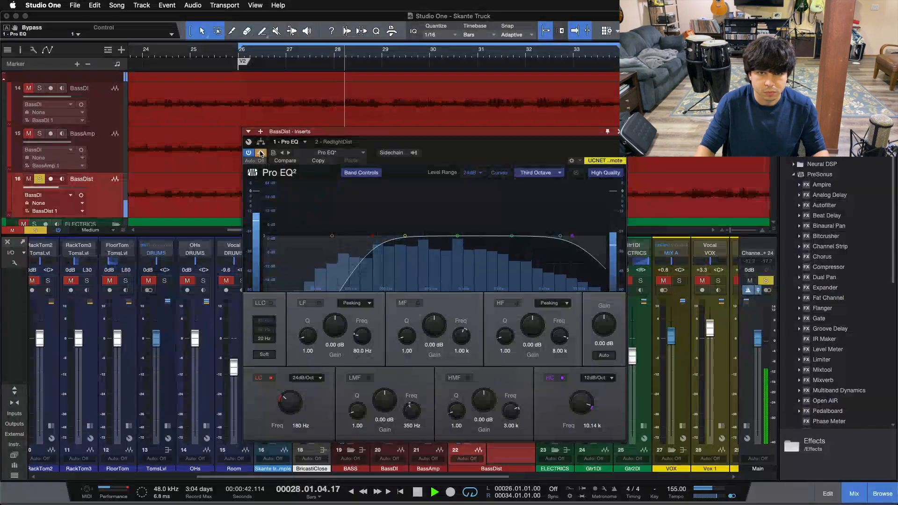
pyautogui.click(261, 152)
pyautogui.moveTo(470, 154); pyautogui.dragTo(394, 160)
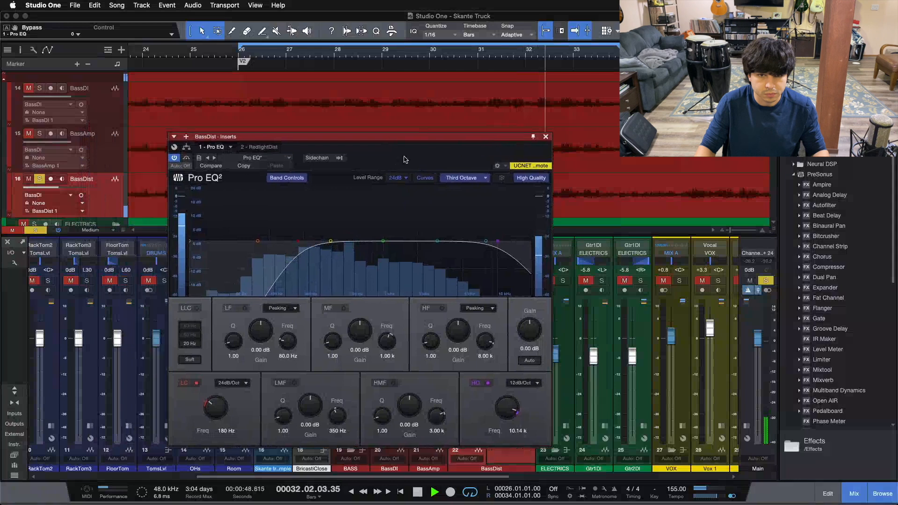
# - Compare BassDist with Pro EQ bypassed and active once more, and close the Pro EQ window
pyautogui.click(186, 158)
pyautogui.click(186, 158)
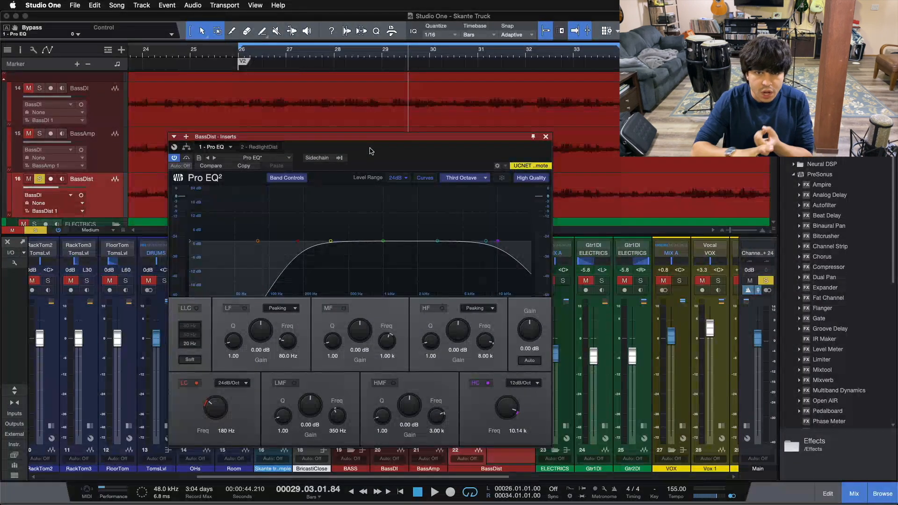
pyautogui.click(546, 137)
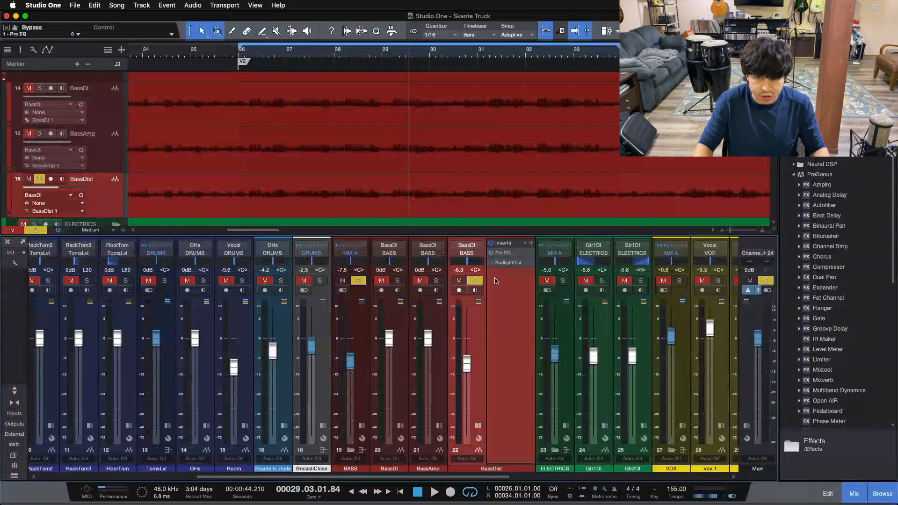
# - Open the RedlightDist insert on BassDist, place its window over the mixer, and activate the plug-in
pyautogui.click(502, 263)
pyautogui.moveTo(365, 214); pyautogui.dragTo(376, 244)
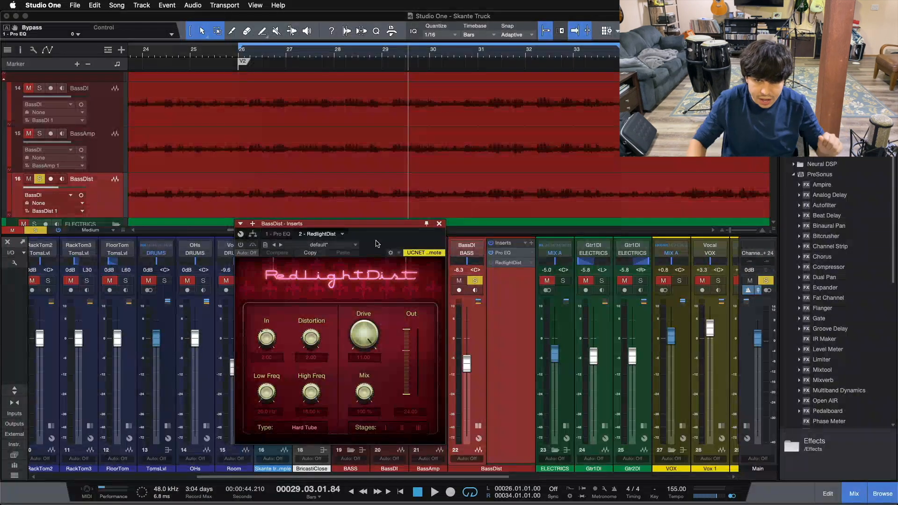
pyautogui.moveTo(377, 244)
pyautogui.mouseDown()
pyautogui.moveTo(359, 253)
pyautogui.moveTo(374, 259)
pyautogui.mouseUp()
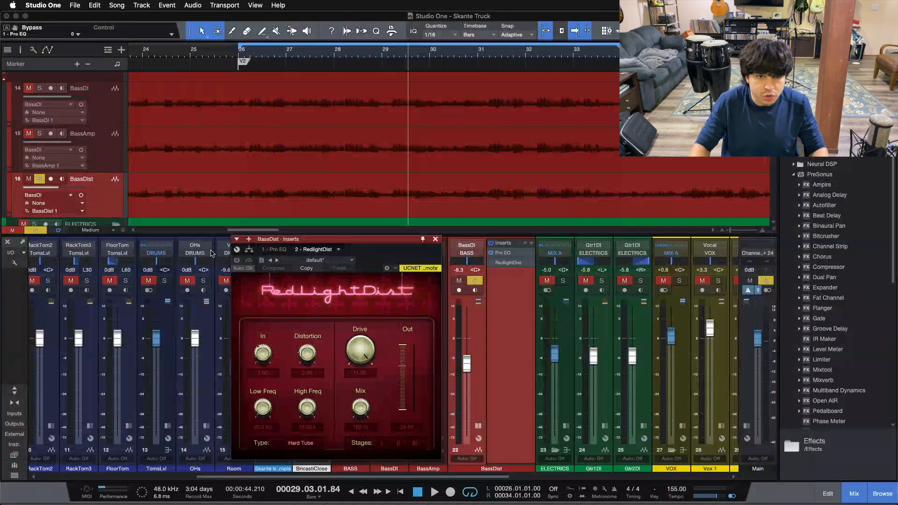
pyautogui.click(237, 260)
pyautogui.moveTo(370, 257)
pyautogui.mouseDown()
pyautogui.moveTo(370, 192)
pyautogui.moveTo(374, 259)
pyautogui.mouseUp()
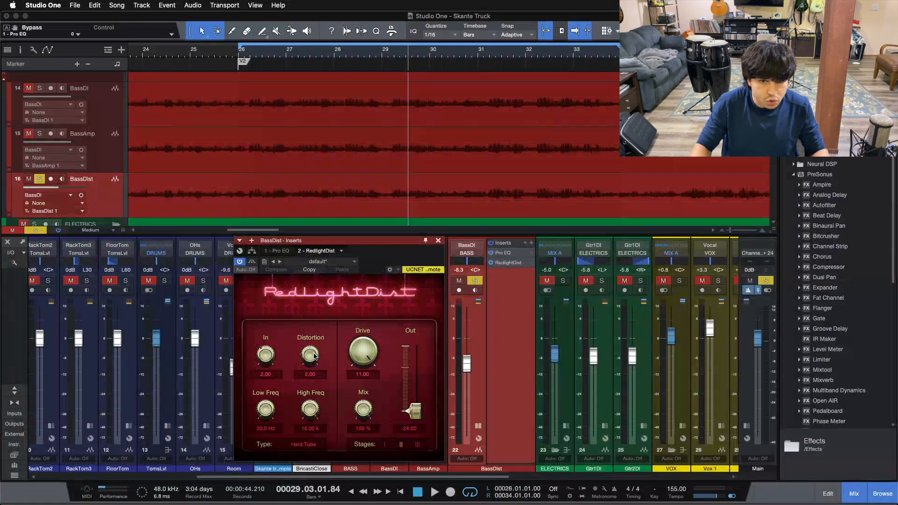
# - Examine RedlightDist's Drive control and its available distortion types, keeping the Hard Tube type
pyautogui.click(363, 358)
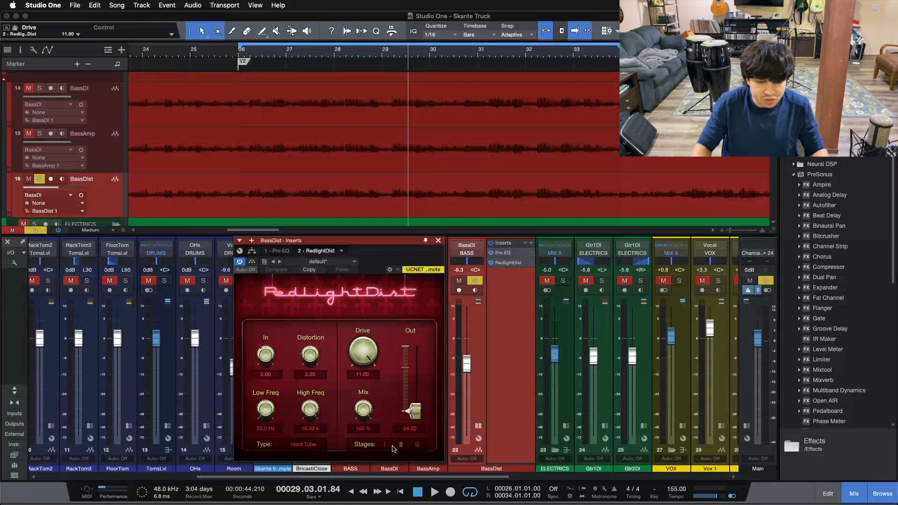
pyautogui.click(312, 448)
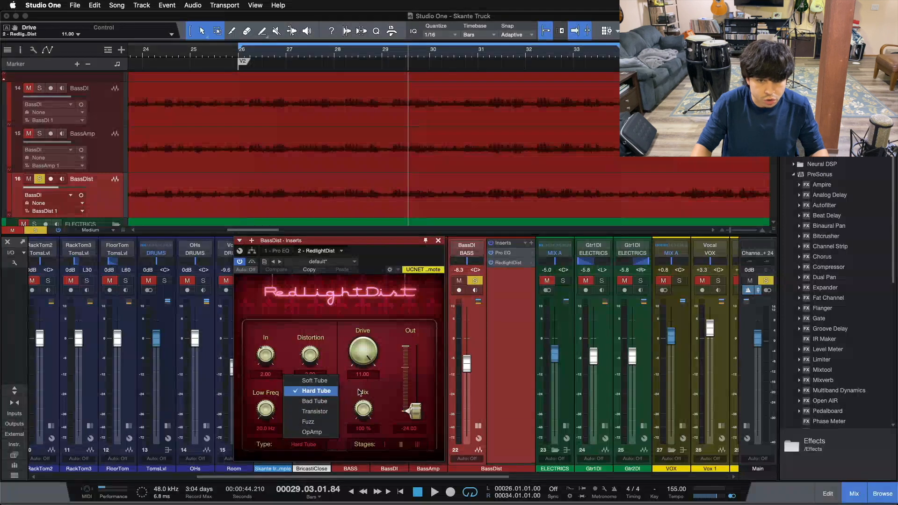
pyautogui.click(334, 337)
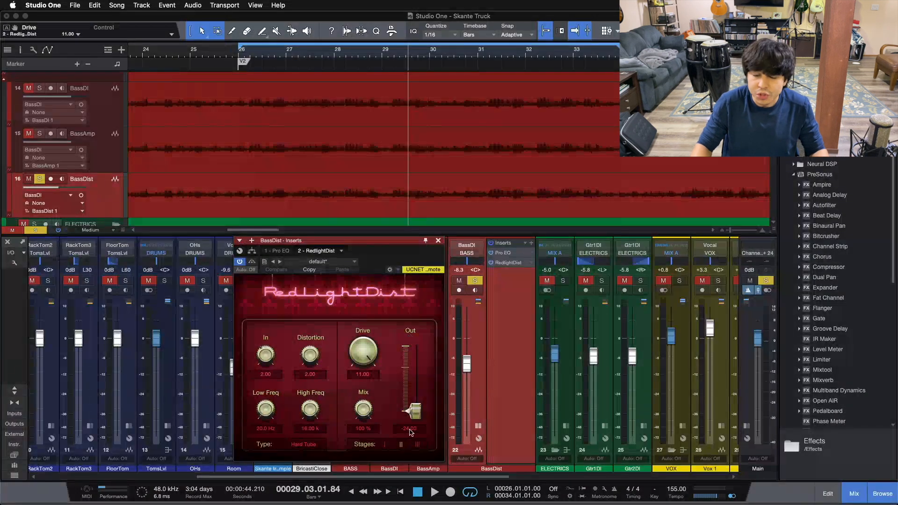
# - Play the soloed BassDist track from bar 26, compare RedlightDist bypassed and active, and close the plug-in window
pyautogui.click(251, 265)
pyautogui.press('KP_1')
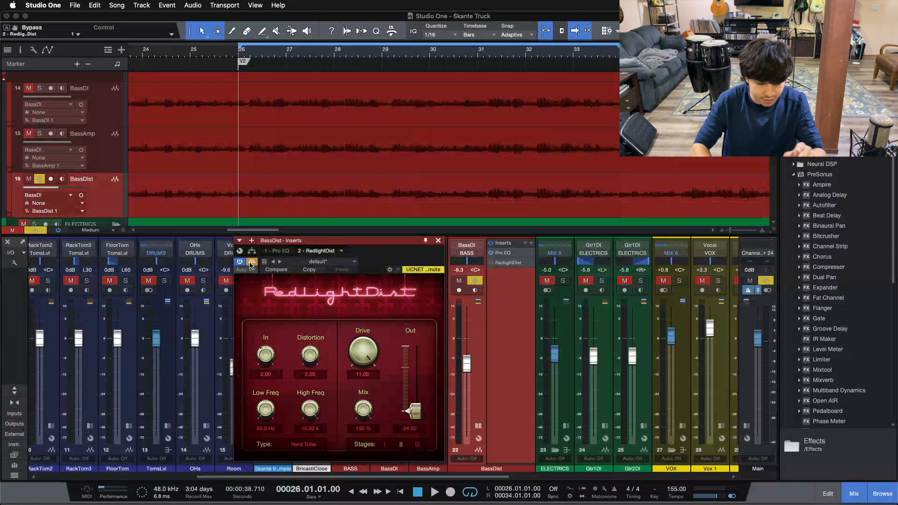
pyautogui.press('space')
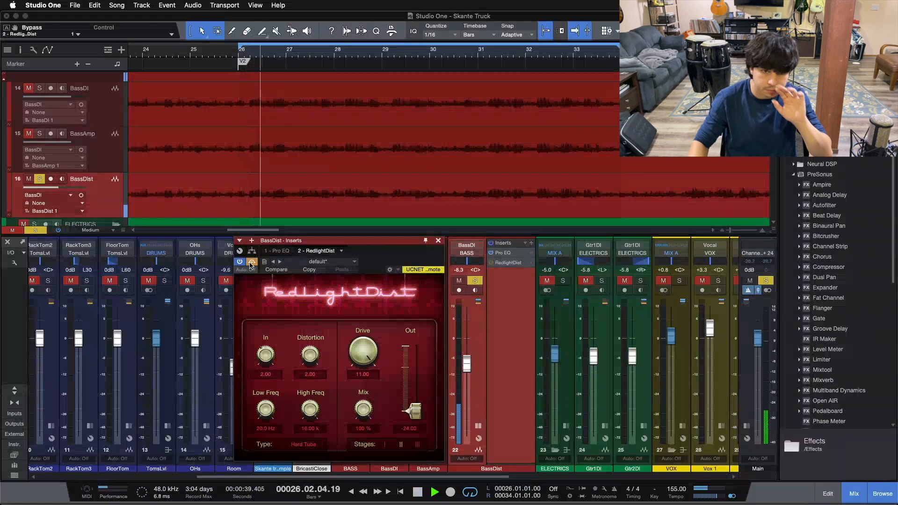
pyautogui.click(251, 263)
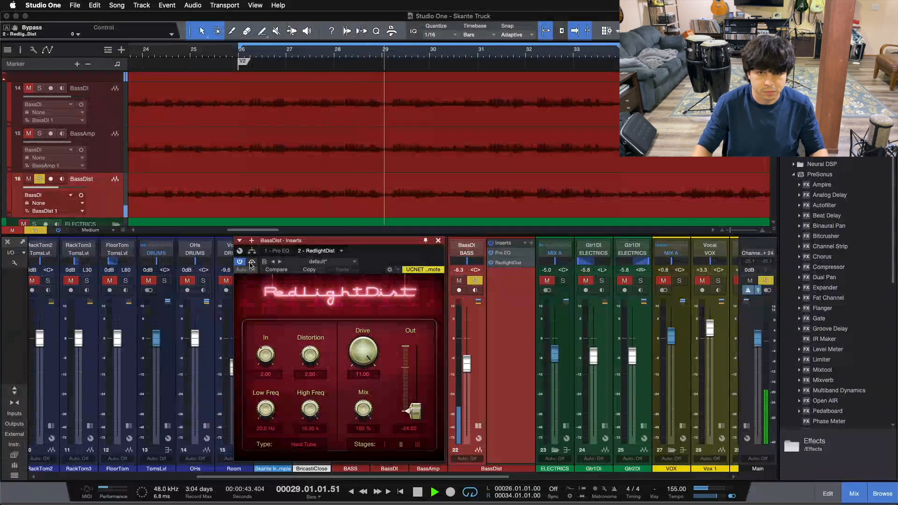
pyautogui.click(251, 263)
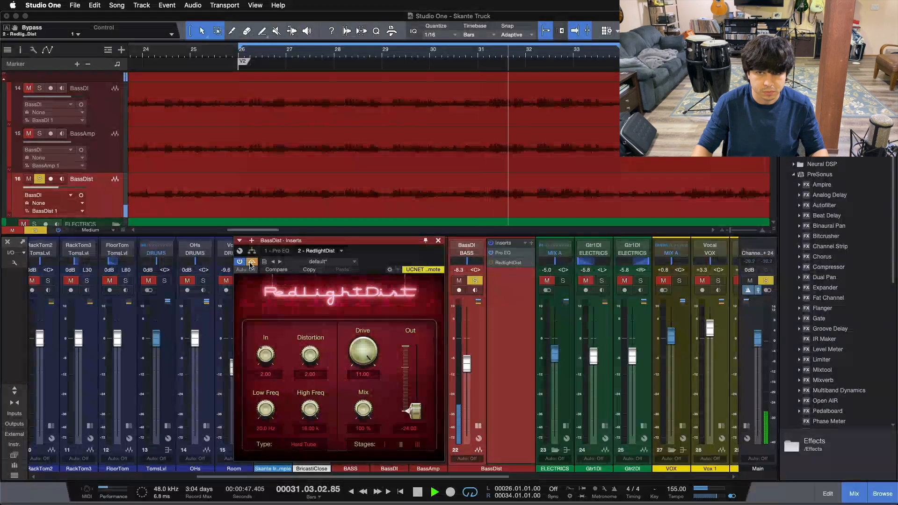
pyautogui.click(252, 263)
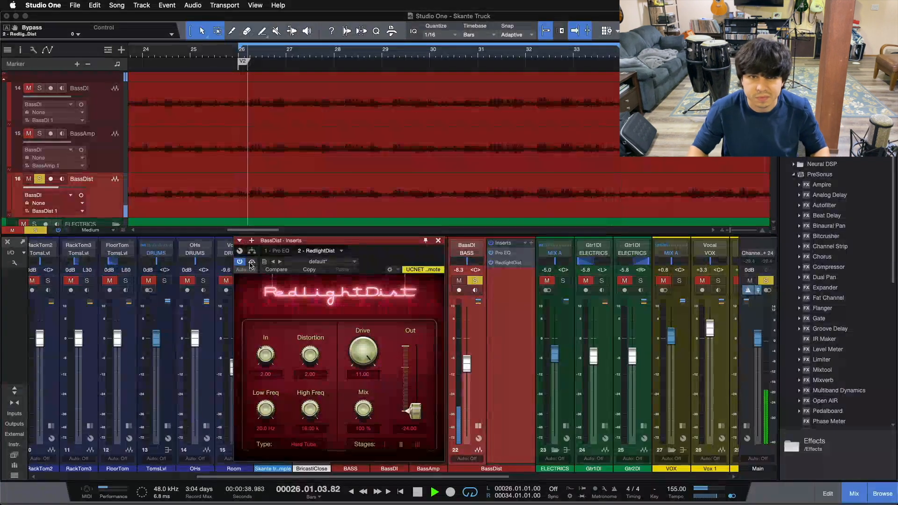
pyautogui.click(251, 262)
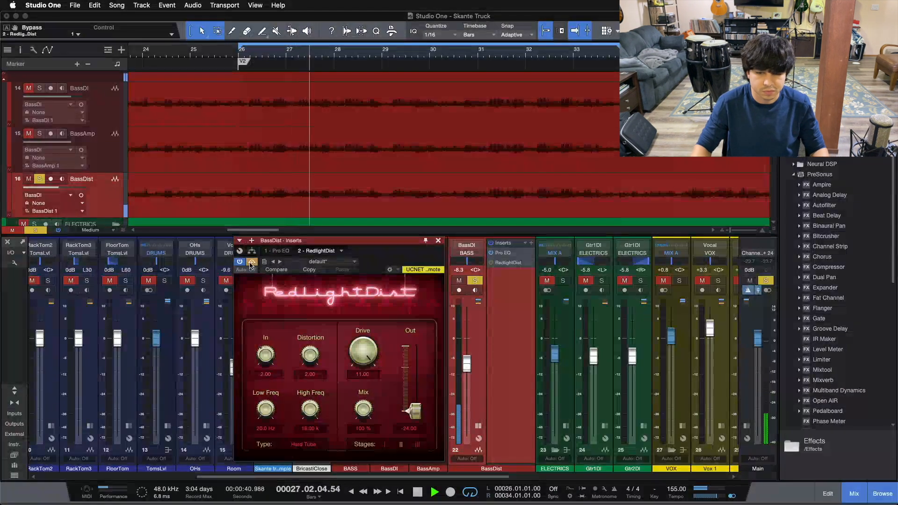
pyautogui.click(251, 262)
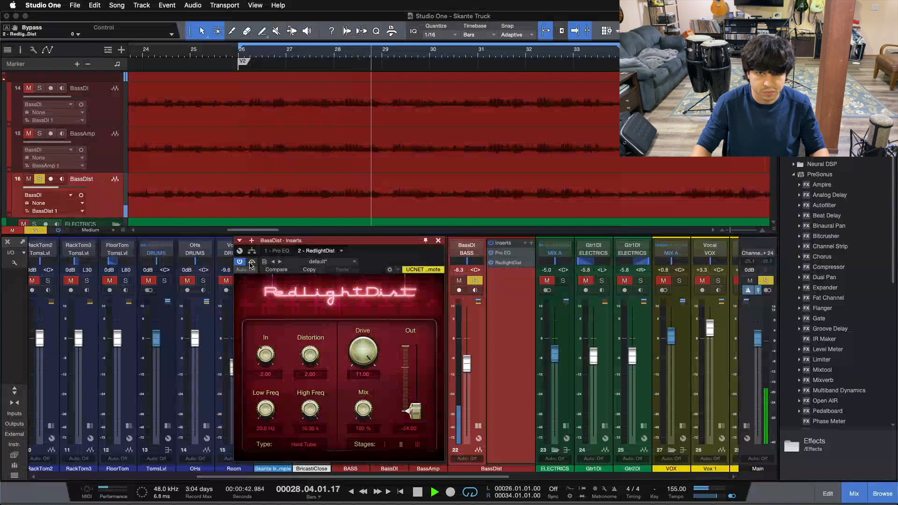
pyautogui.click(251, 262)
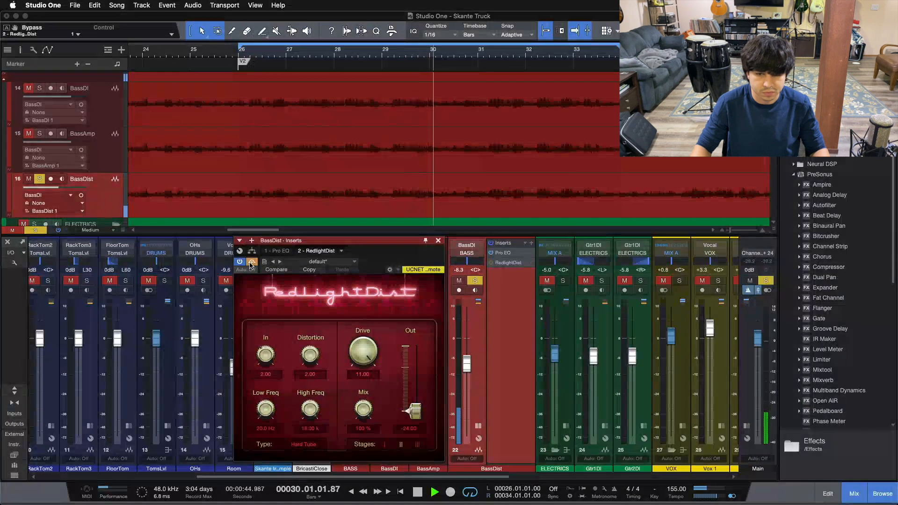
pyautogui.click(251, 262)
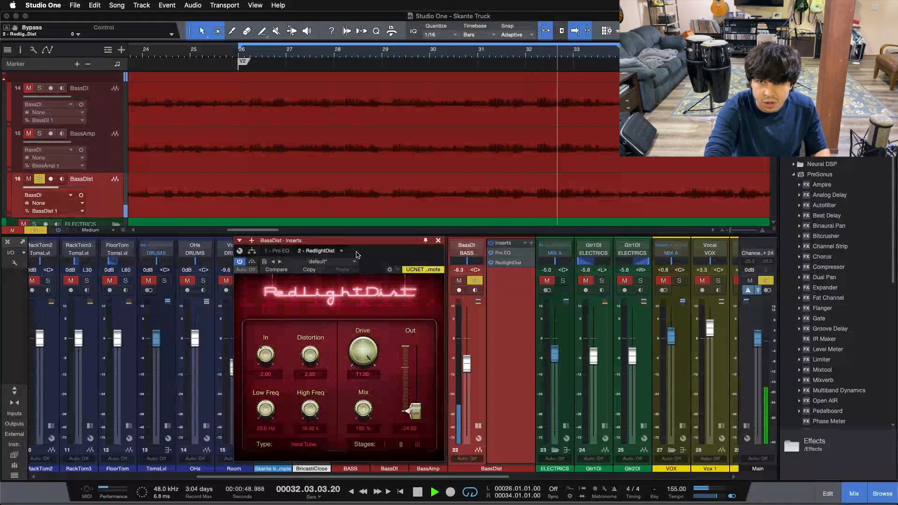
pyautogui.press('space')
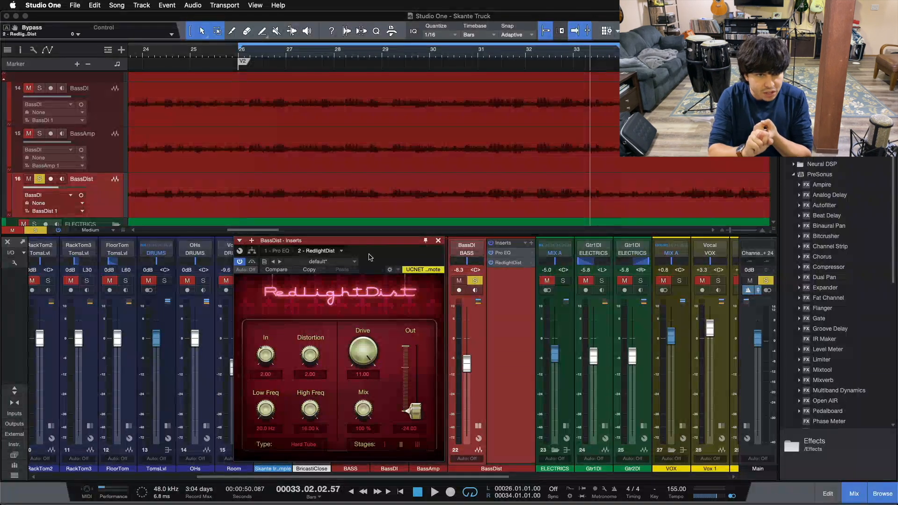
pyautogui.press('space')
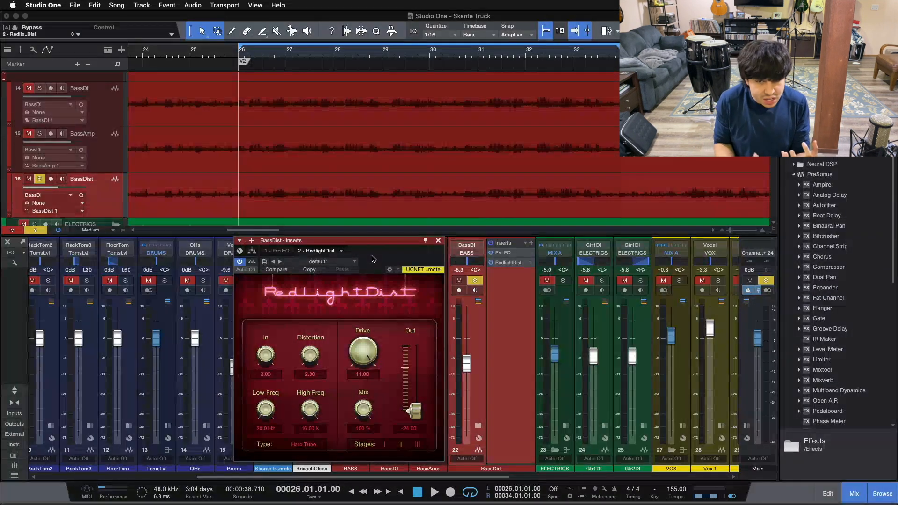
pyautogui.click(439, 240)
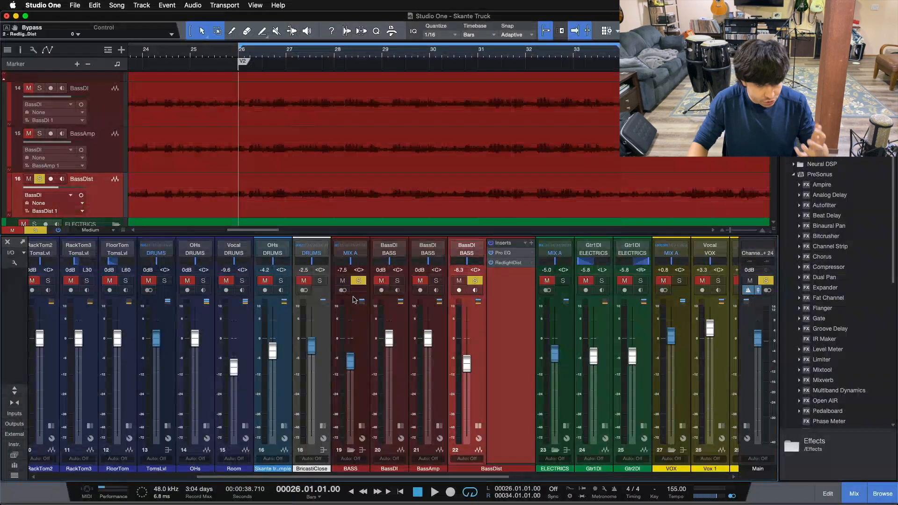
# - Solo the whole BASS group except BassDist, and select the BassDI and BassAmp channels in turn
pyautogui.click(359, 281)
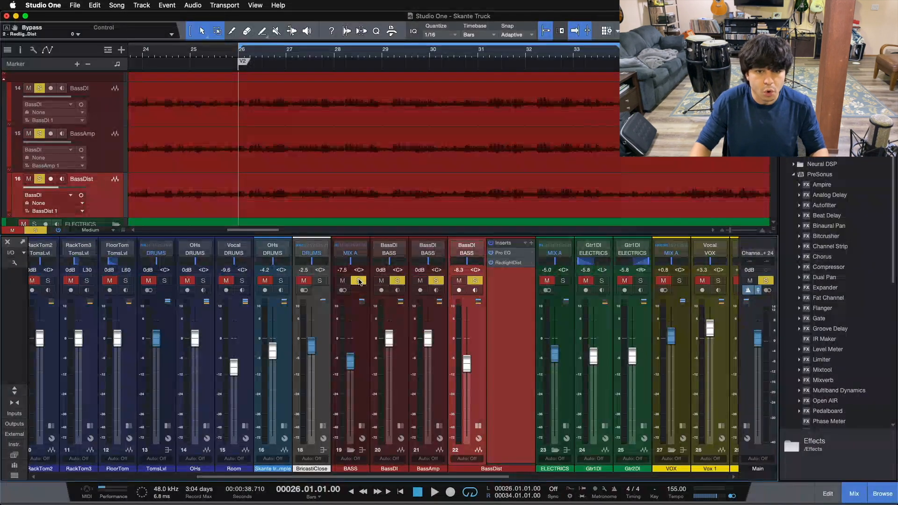
pyautogui.click(478, 282)
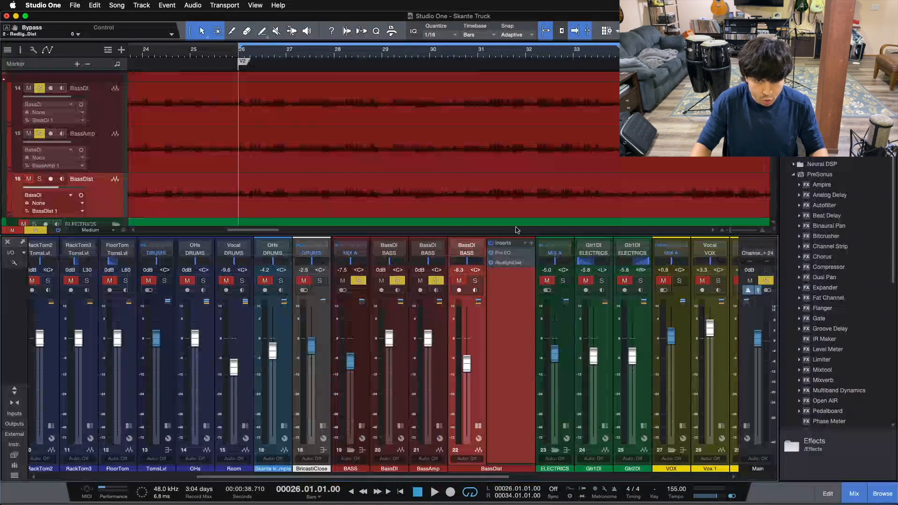
pyautogui.click(398, 402)
pyautogui.click(430, 391)
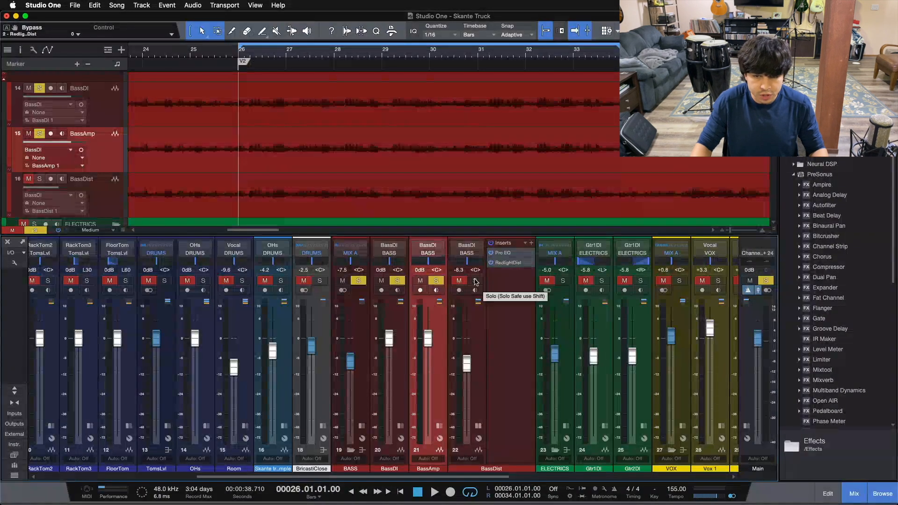
# - Pull the BassDist fader fully down, solo the channel again, and raise its level to -10.0 dB during playback
pyautogui.moveTo(467, 370); pyautogui.dragTo(466, 452)
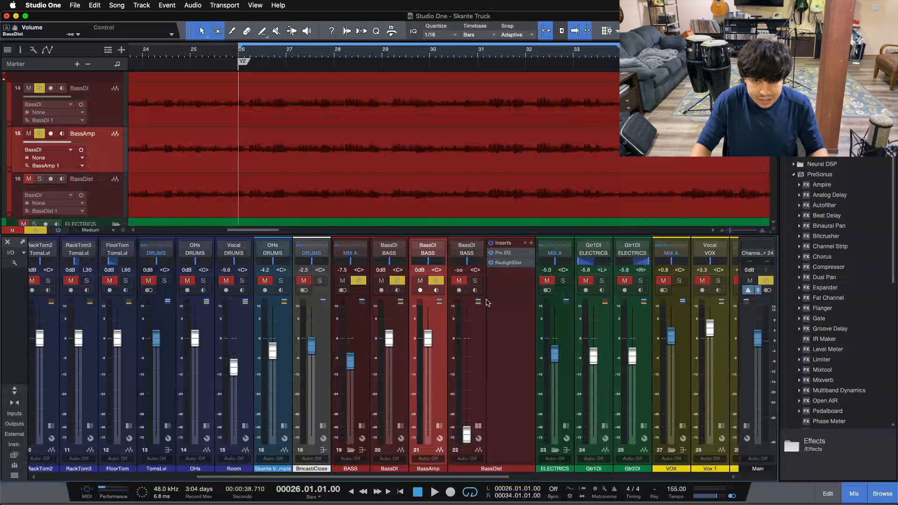
pyautogui.click(477, 281)
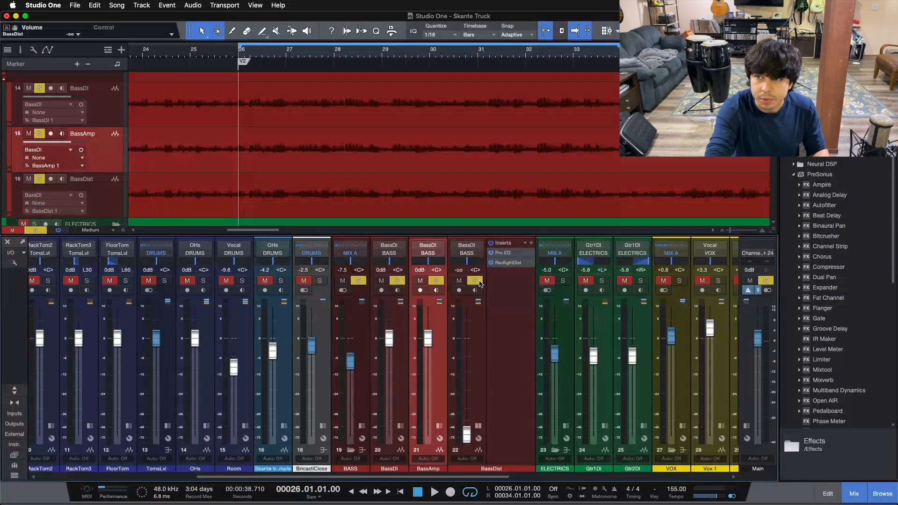
pyautogui.press('space')
pyautogui.moveTo(467, 430); pyautogui.dragTo(469, 389)
pyautogui.scroll(4, 468, 389)
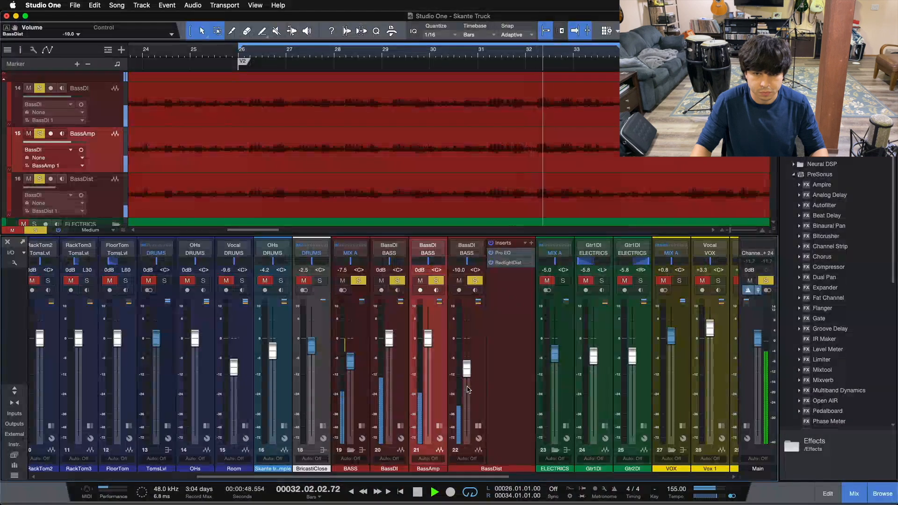
# - Compare the bass sound without and with BassDist by toggling its solo during playback, and stop playback
pyautogui.click(475, 280)
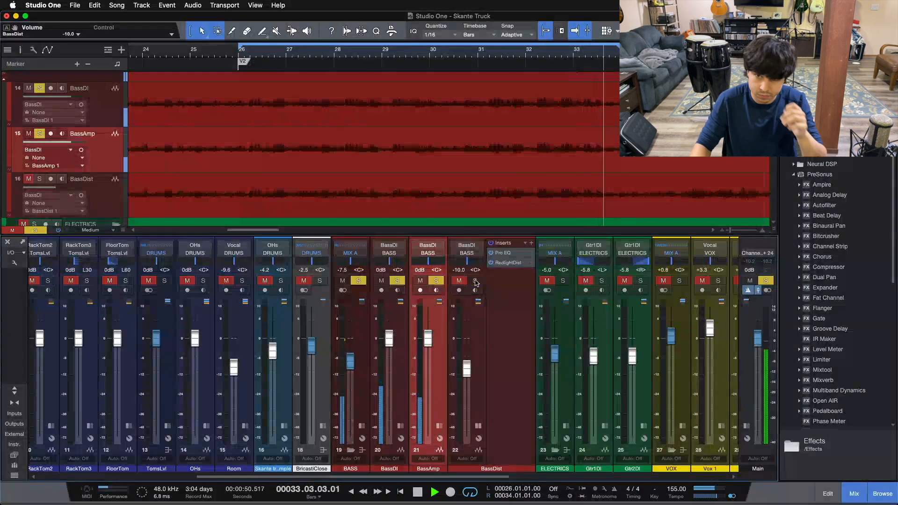
pyautogui.click(475, 281)
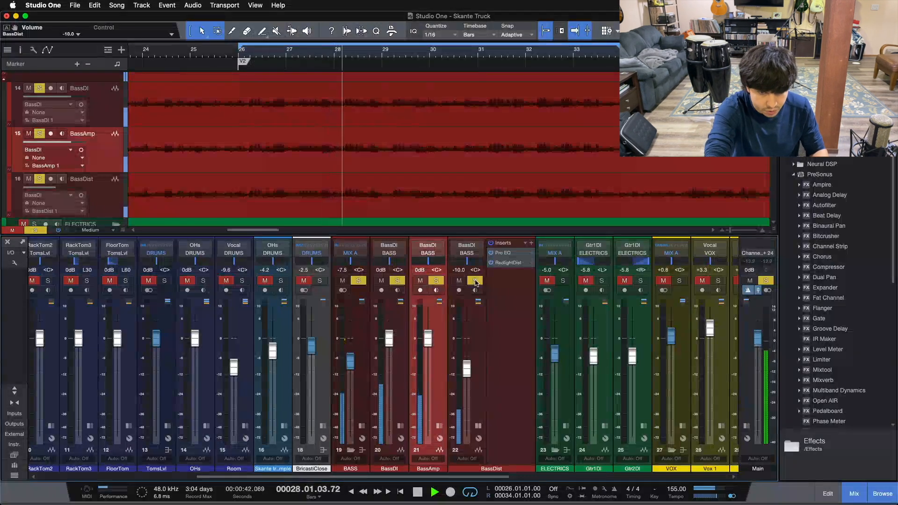
pyautogui.press('space')
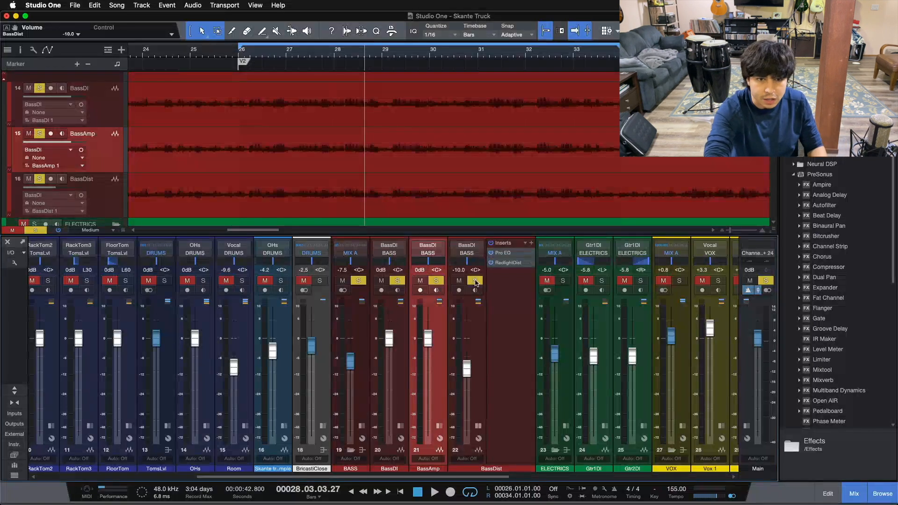
# - Resume playback and raise the BassDist fader to -8.3 dB
pyautogui.press('space')
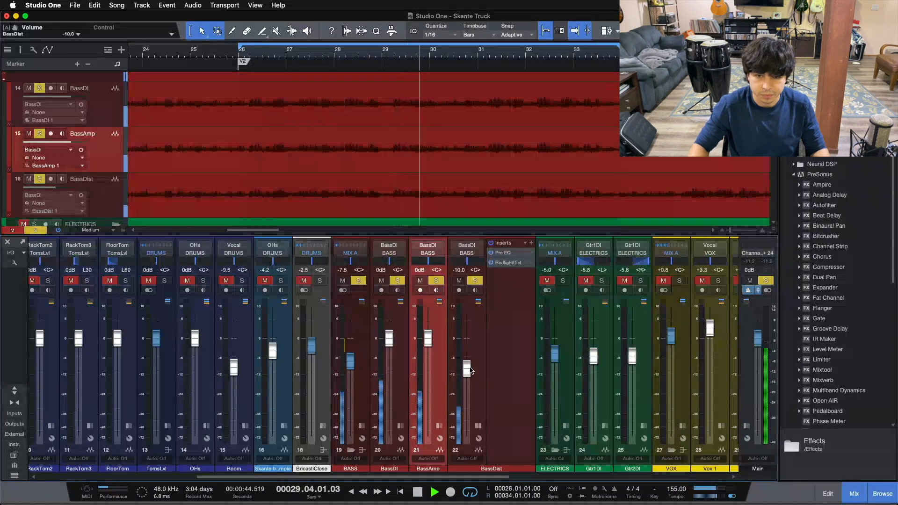
pyautogui.scroll(2, 471, 371)
pyautogui.scroll(1, 470, 370)
pyautogui.scroll(1, 471, 371)
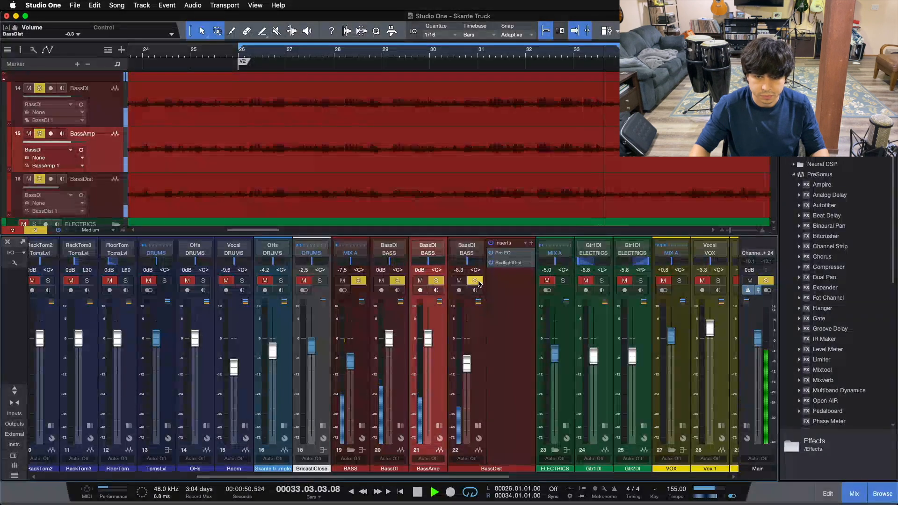
# - Try the BassDist fader at -2.8 dB, undo that change, and stop playback with the BassDist channel selected
pyautogui.moveTo(466, 364); pyautogui.dragTo(468, 348)
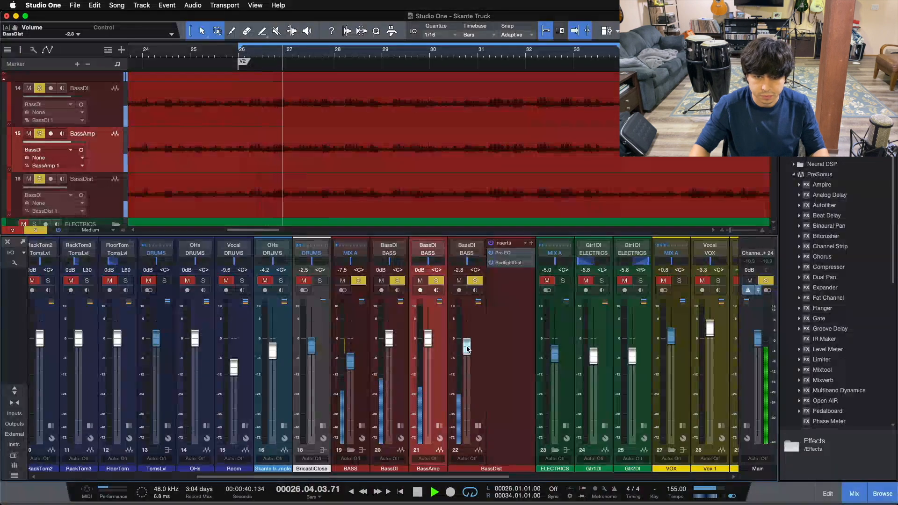
pyautogui.press('super+z')
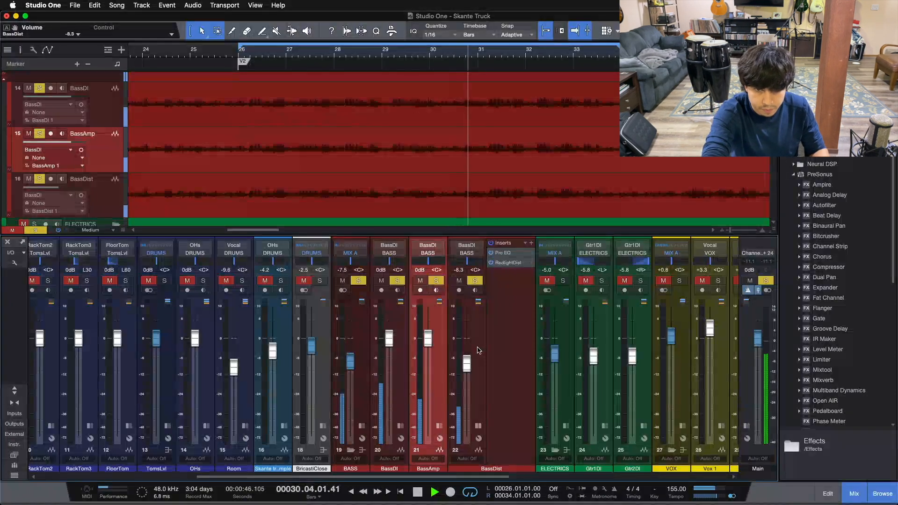
pyautogui.press('space')
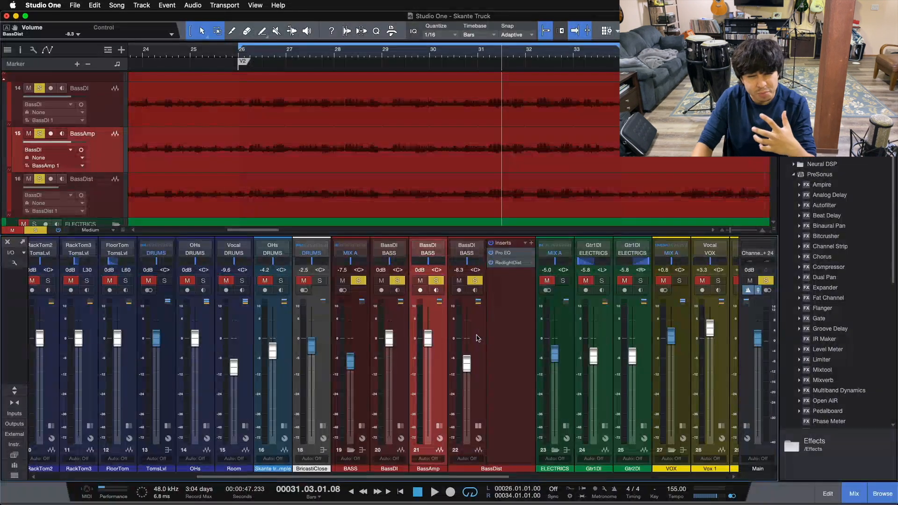
pyautogui.click(477, 338)
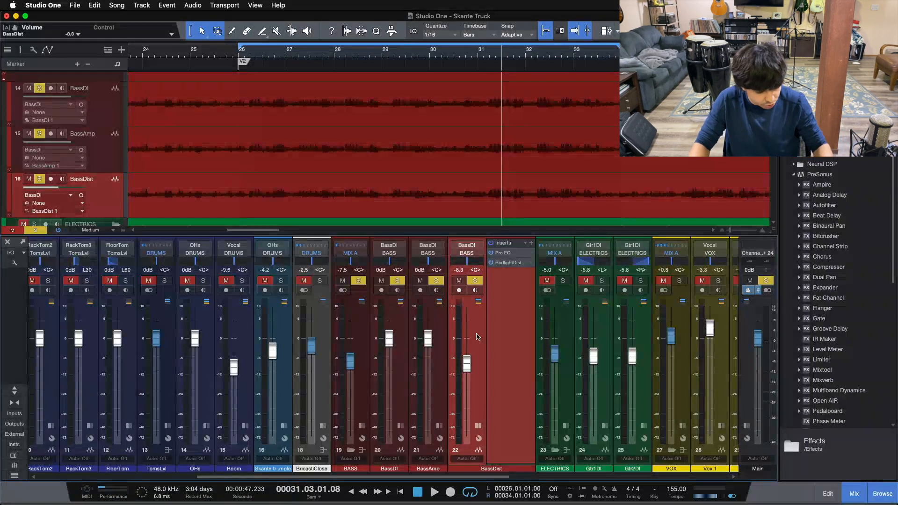
# - Clear all solos, collapse the BassDist insert view, and play the full mix from bar 26
pyautogui.hotkey('shift', 's')
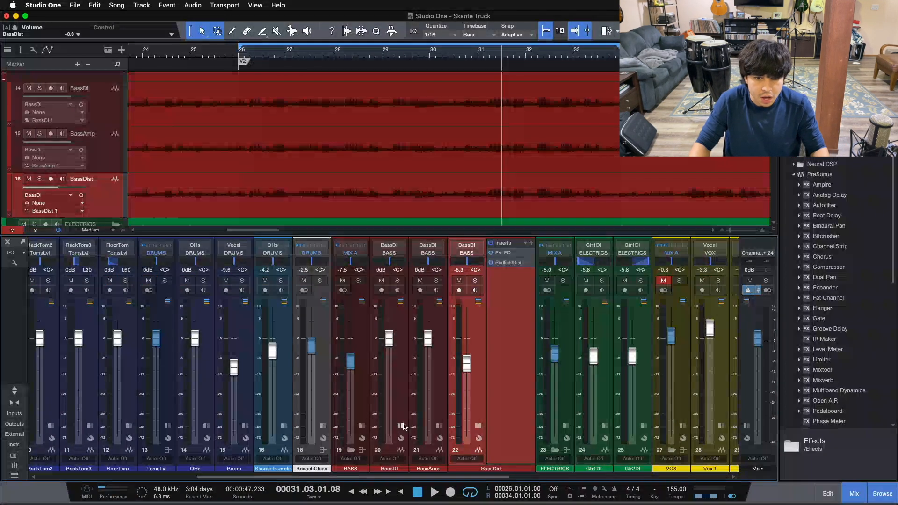
pyautogui.click(478, 426)
pyautogui.press('space')
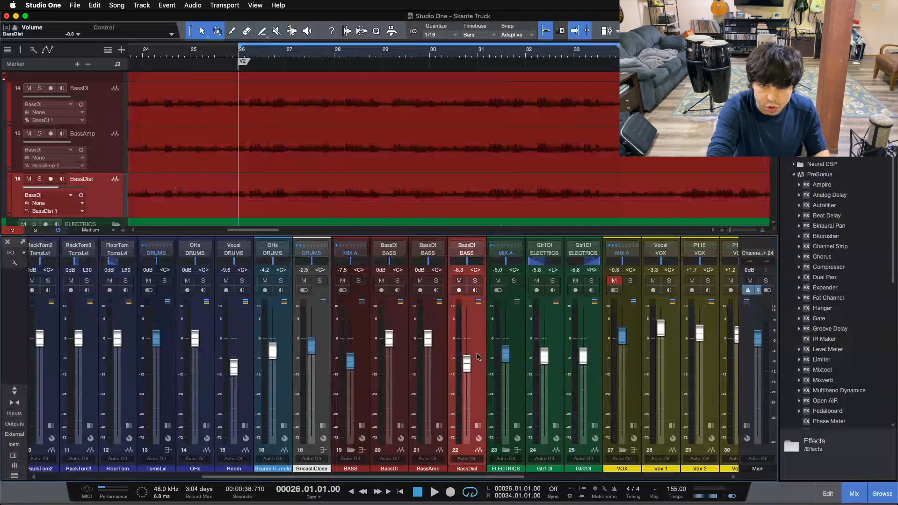
pyautogui.press('space')
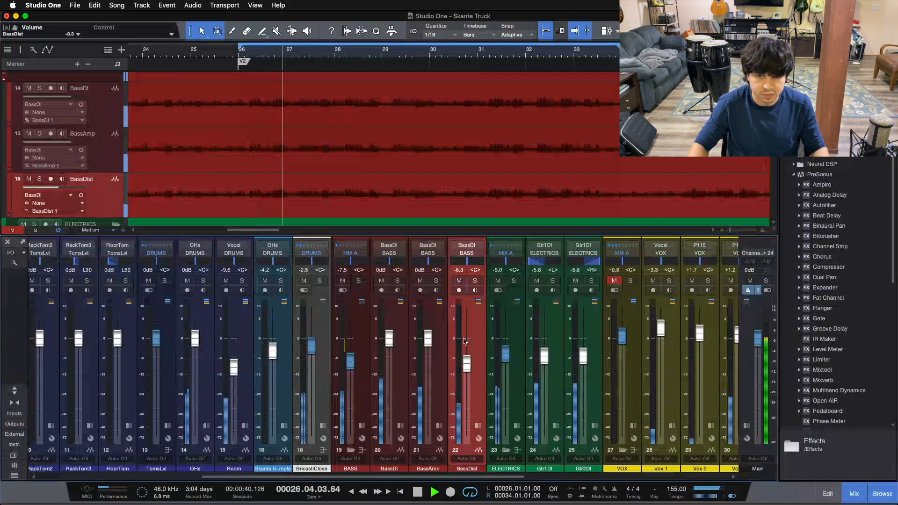
# - Compare the full mix with and without BassDist by toggling its mute twice during playback
pyautogui.click(461, 281)
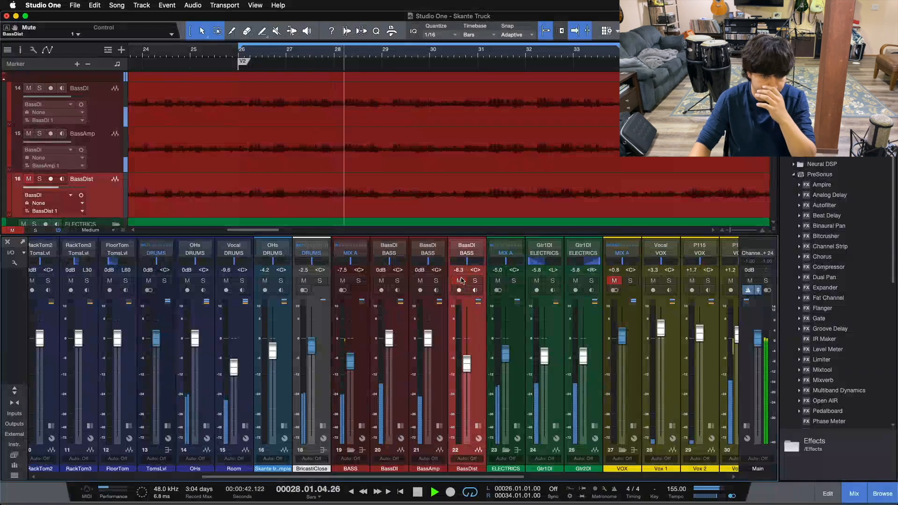
pyautogui.click(461, 280)
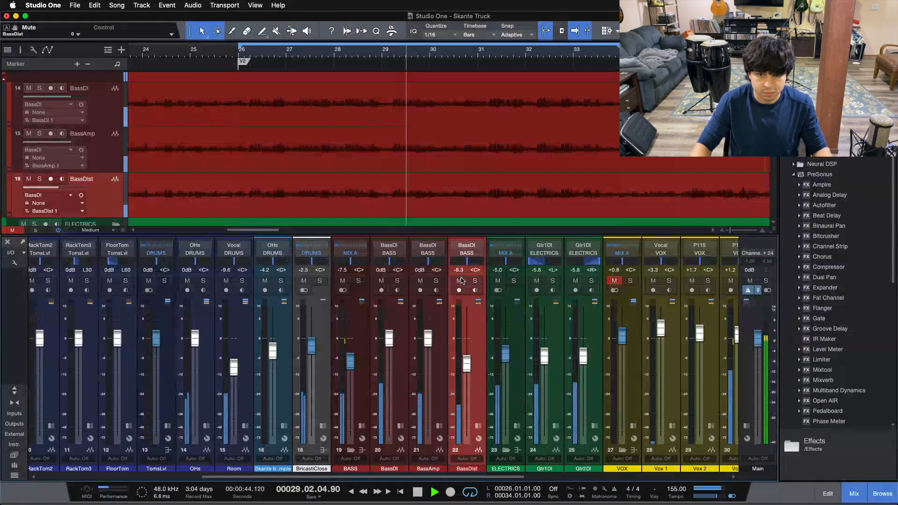
pyautogui.click(461, 281)
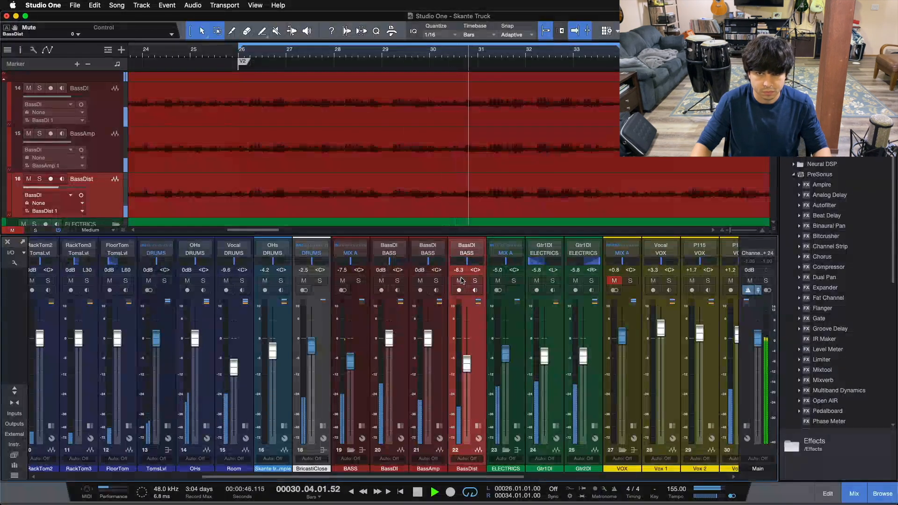
pyautogui.click(461, 281)
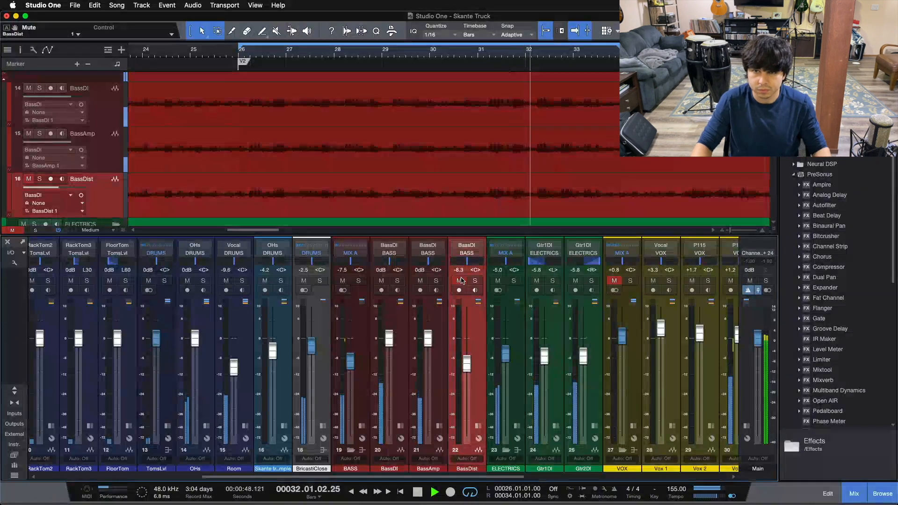
# - Expand the BASS bus inserts, stop playback, and open the bus's Pro EQ, repositioning its window
pyautogui.click(362, 425)
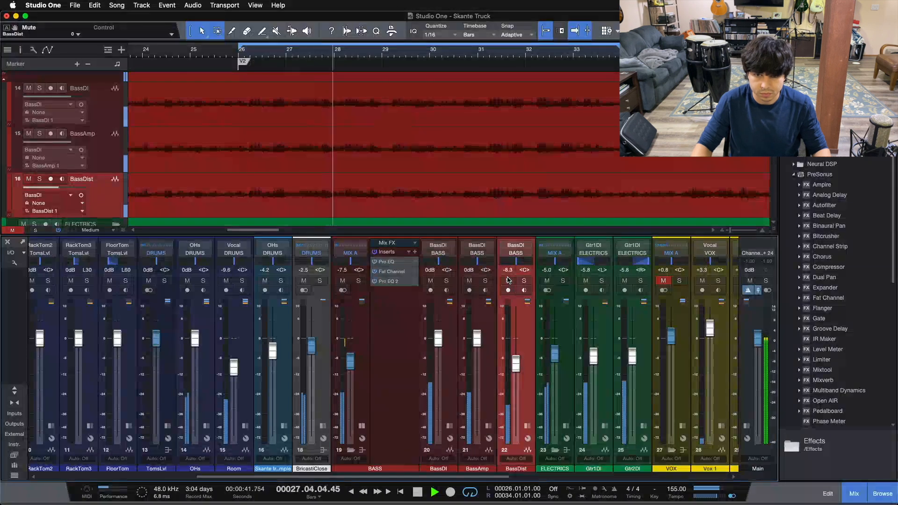
pyautogui.press('space')
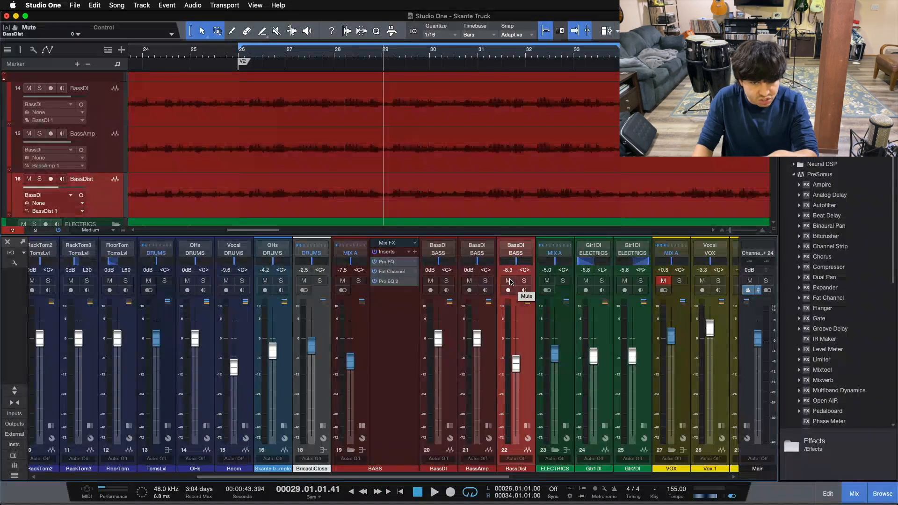
pyautogui.click(394, 262)
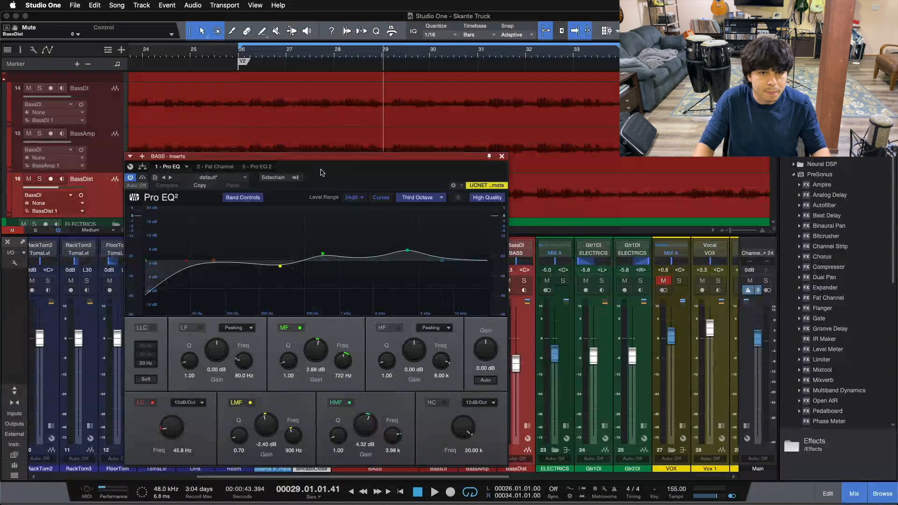
pyautogui.moveTo(322, 173); pyautogui.dragTo(422, 142)
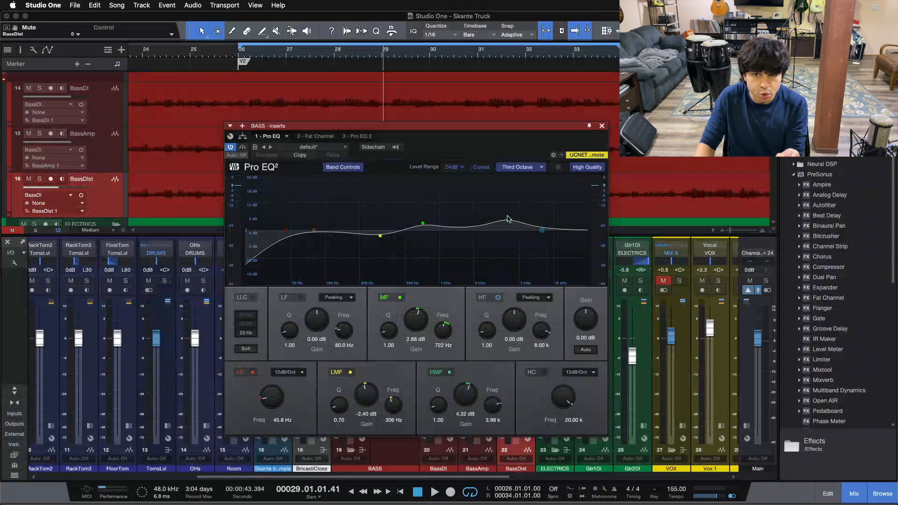
pyautogui.moveTo(555, 138); pyautogui.dragTo(709, 124)
# - Solo the BASS bus with its Pro EQ window moved off the channel, and play from bar 26
pyautogui.press('s')
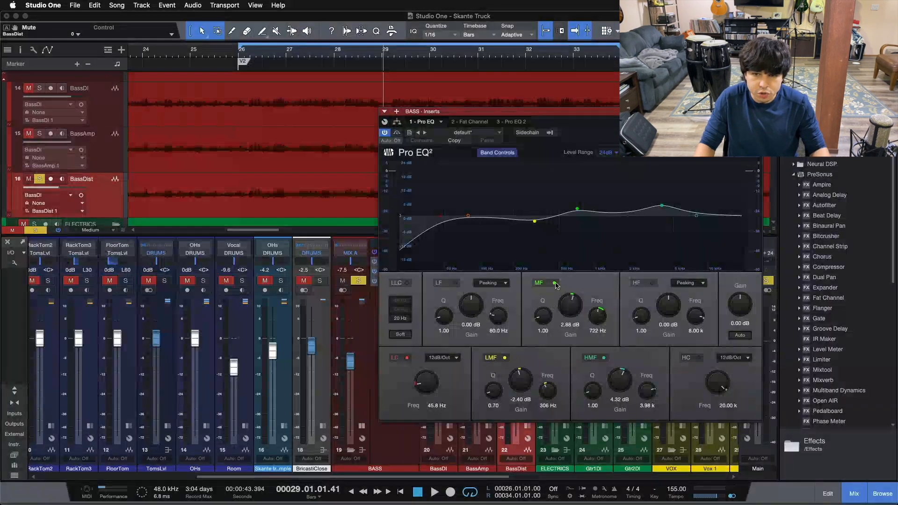
pyautogui.moveTo(588, 132); pyautogui.dragTo(719, 181)
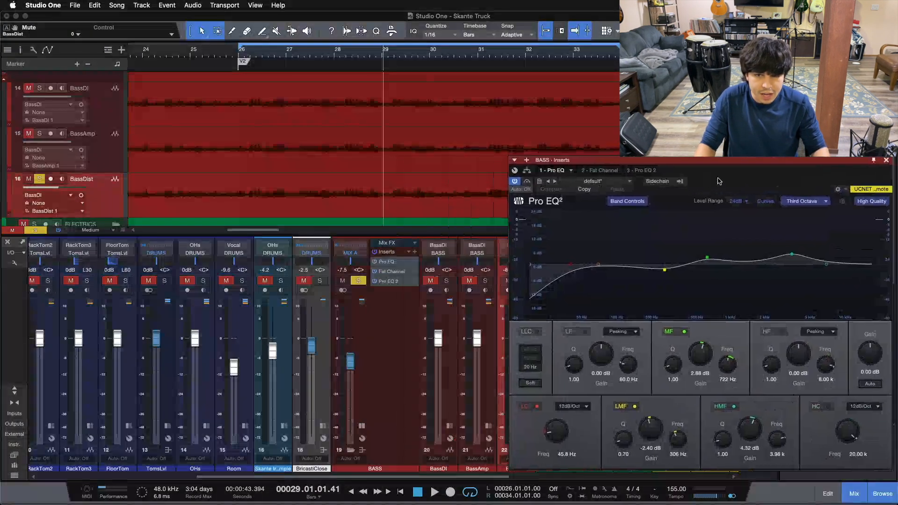
pyautogui.press('s')
pyautogui.click(359, 281)
pyautogui.moveTo(626, 191); pyautogui.dragTo(444, 185)
pyautogui.press('KP_1')
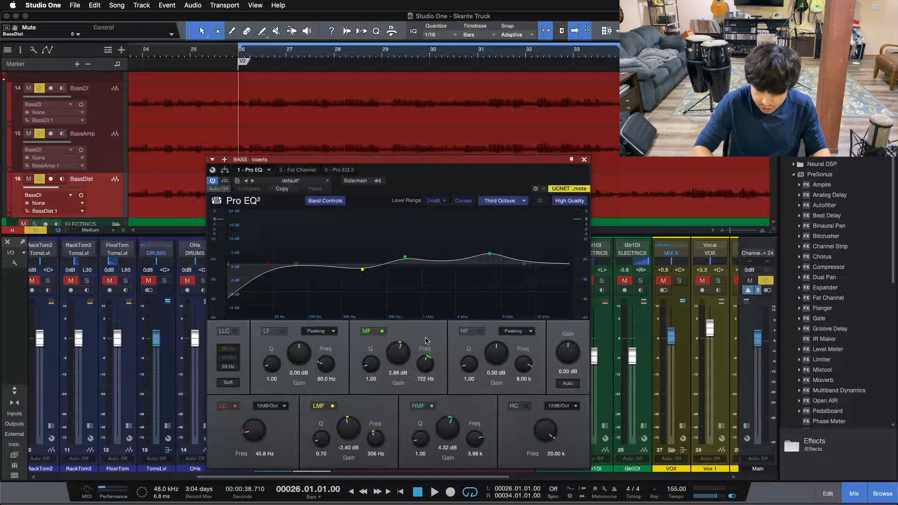
pyautogui.press('space')
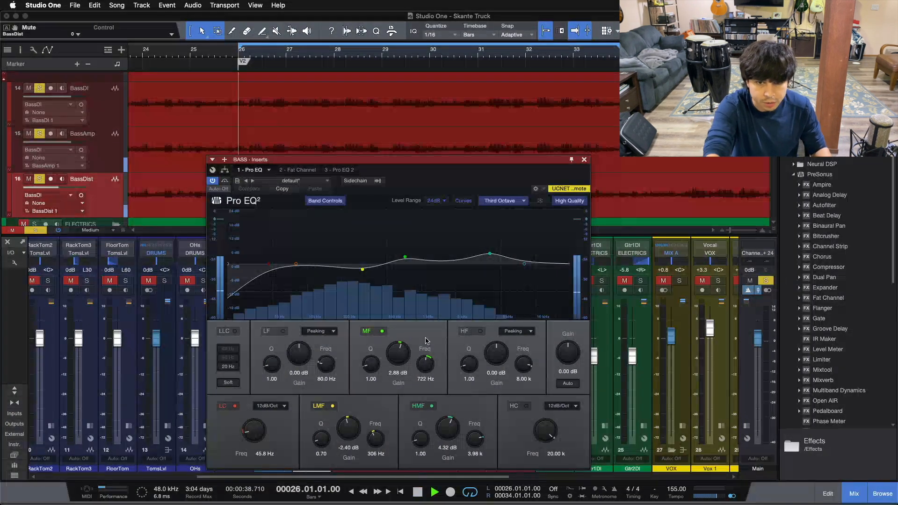
# - Audition the BASS Pro EQ with its MF and HMF bands off and on, trying MF gain at 11.28 dB and undoing it
pyautogui.click(378, 332)
pyautogui.click(420, 407)
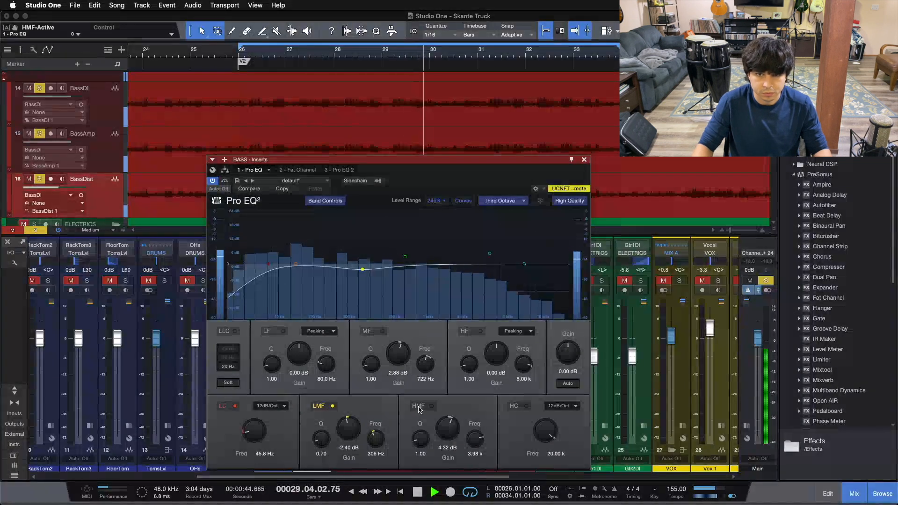
pyautogui.click(368, 332)
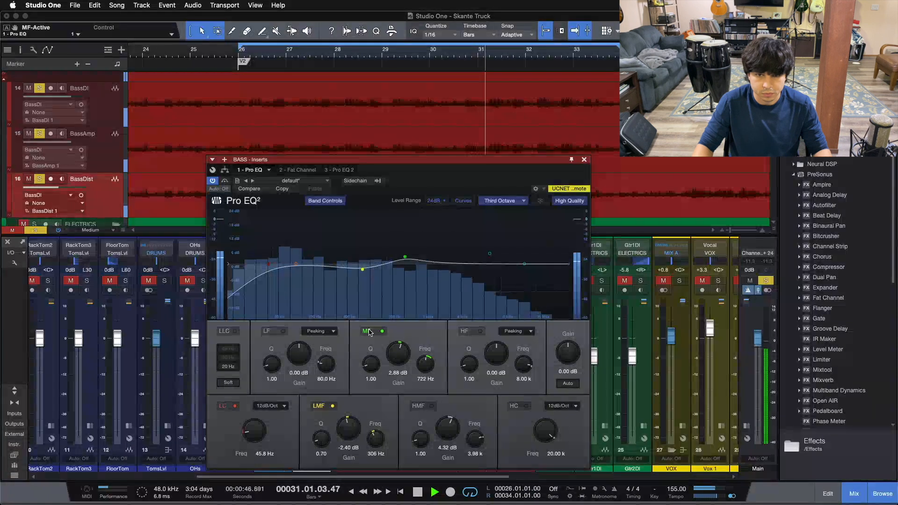
pyautogui.moveTo(399, 353); pyautogui.dragTo(403, 336)
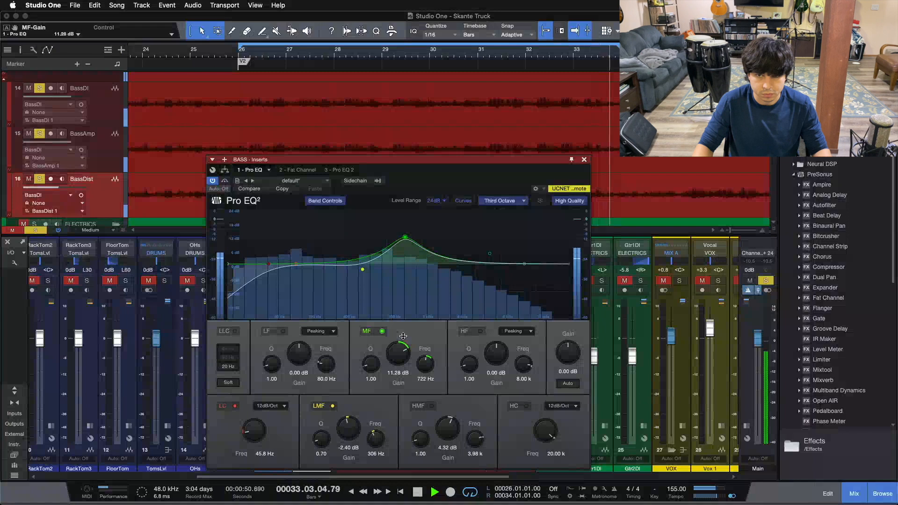
pyautogui.press('super+z')
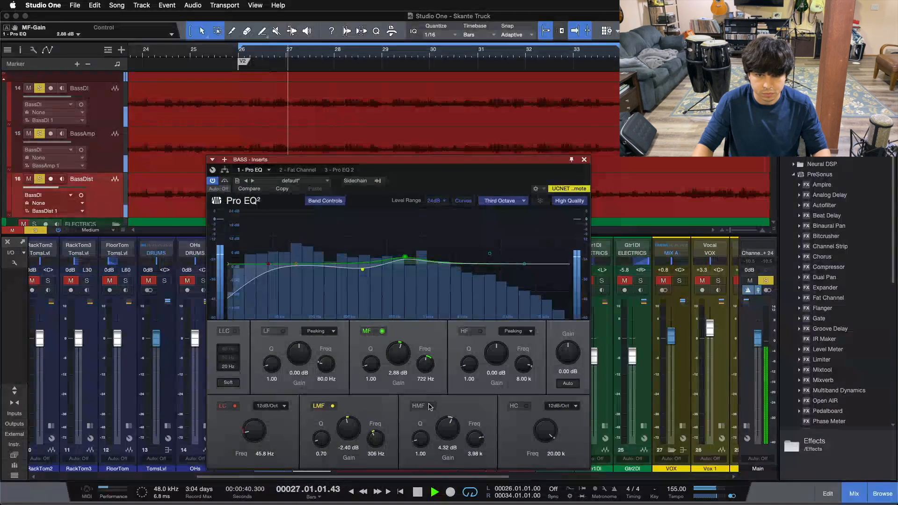
pyautogui.click(427, 407)
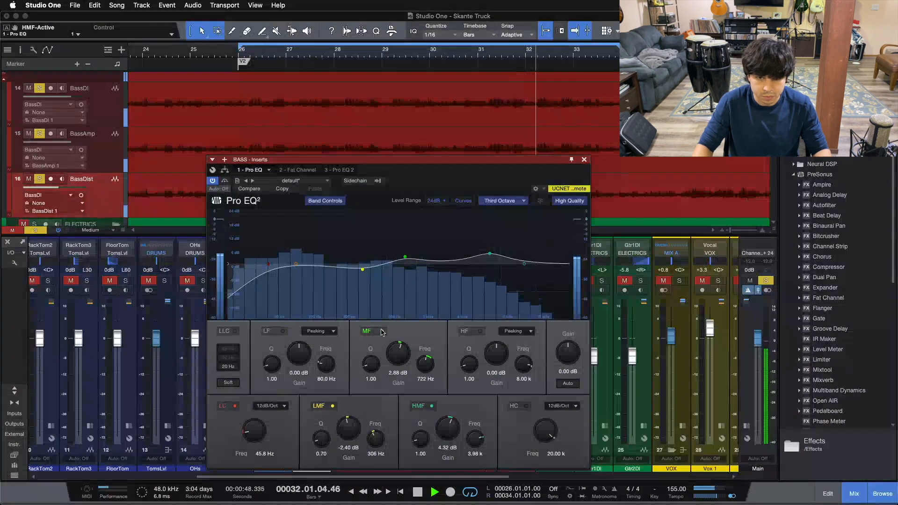
# - Close the BASS Pro EQ, stop playback, clear all solos, and return the playhead to bar 26
pyautogui.click(584, 161)
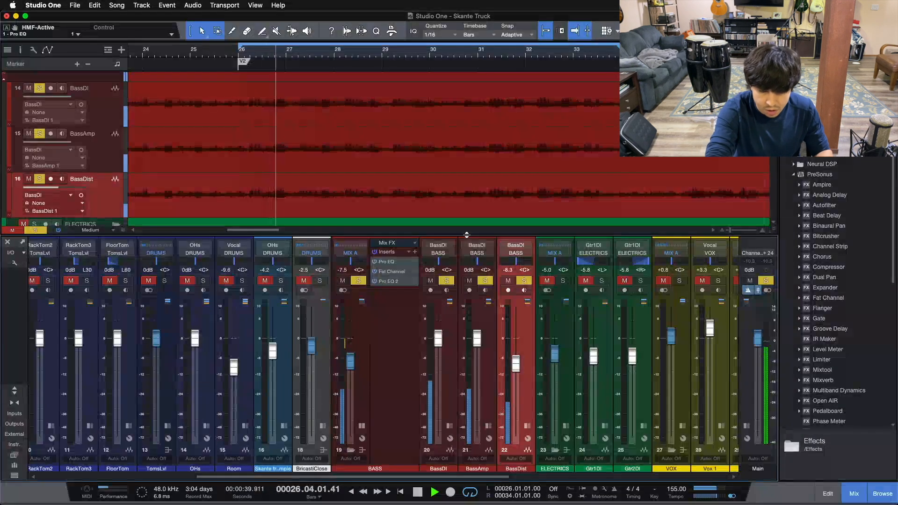
pyautogui.press('space')
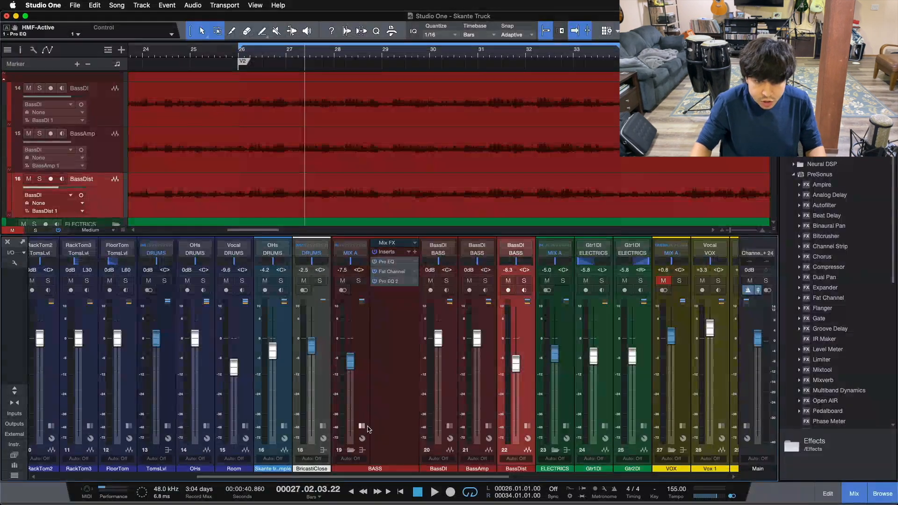
pyautogui.press('KP_1')
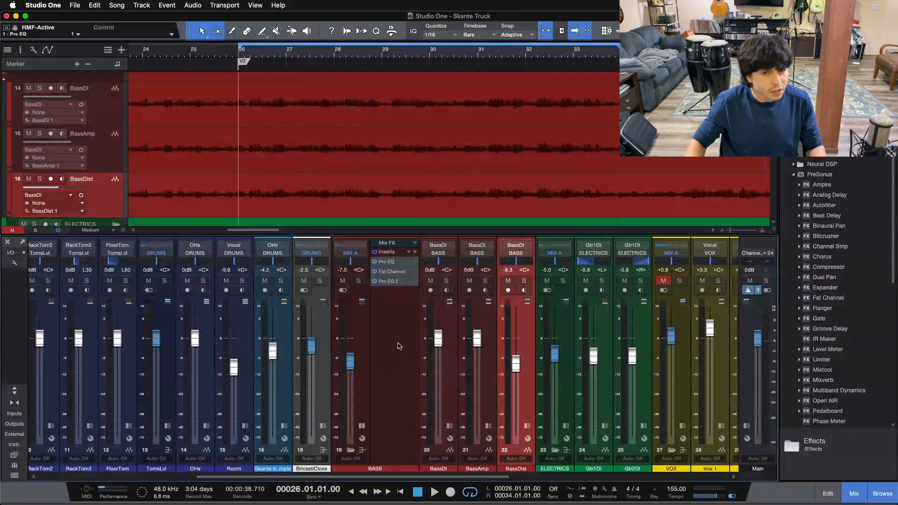
pyautogui.click(399, 347)
pyautogui.click(533, 378)
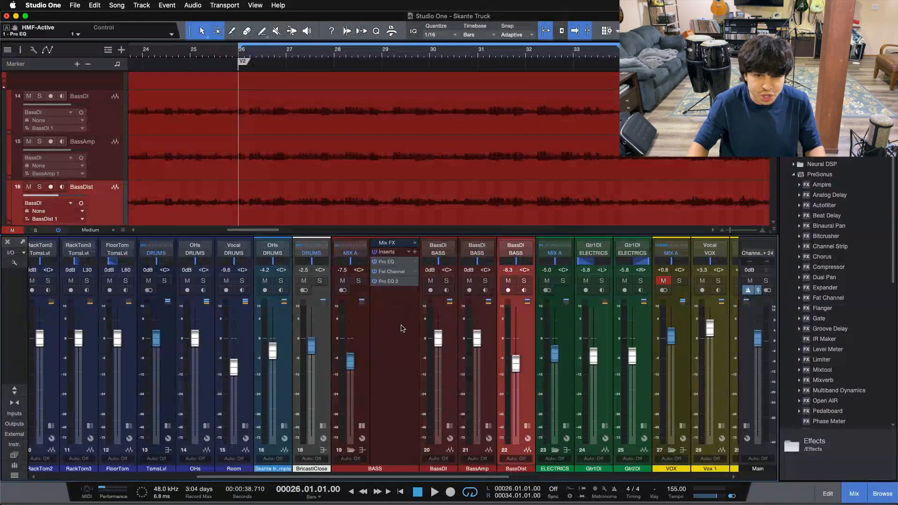
pyautogui.click(401, 329)
pyautogui.click(532, 323)
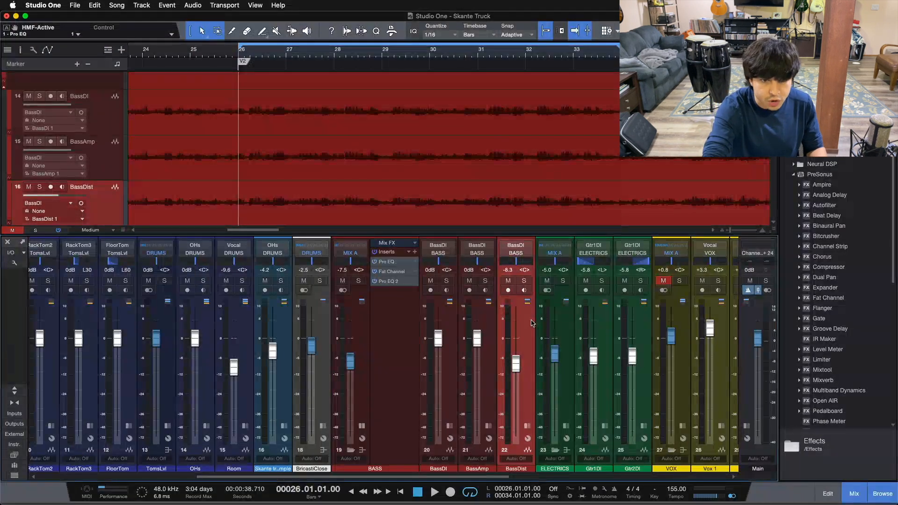
# - Play the full mix and compare it with BassDist muted and the BASS bus inserts bypassed
pyautogui.press('space')
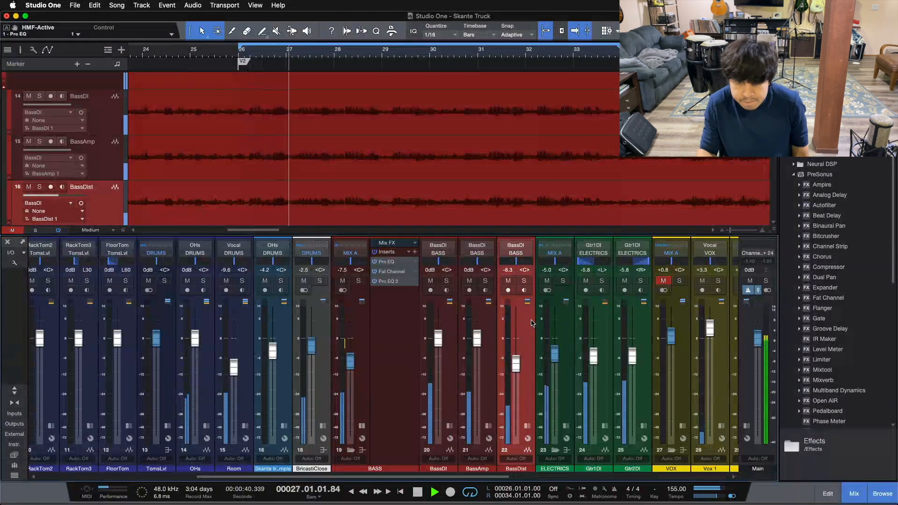
pyautogui.click(508, 281)
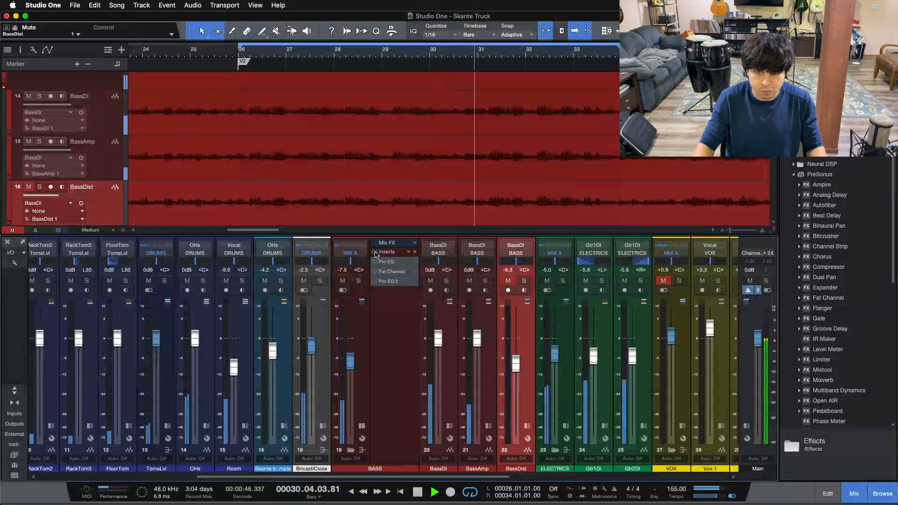
pyautogui.click(508, 281)
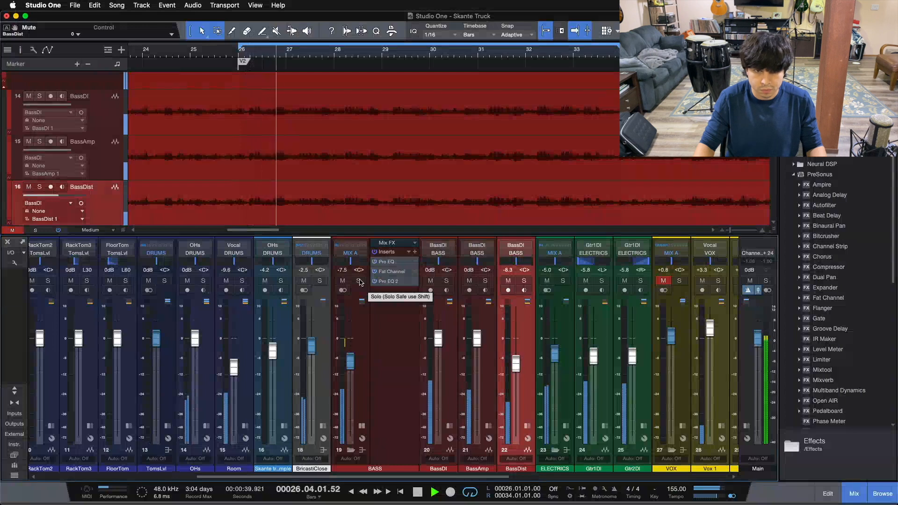
# - Solo the BASS bus, compare the bass with and without BassDist by toggling its solo, and stop playback
pyautogui.click(359, 280)
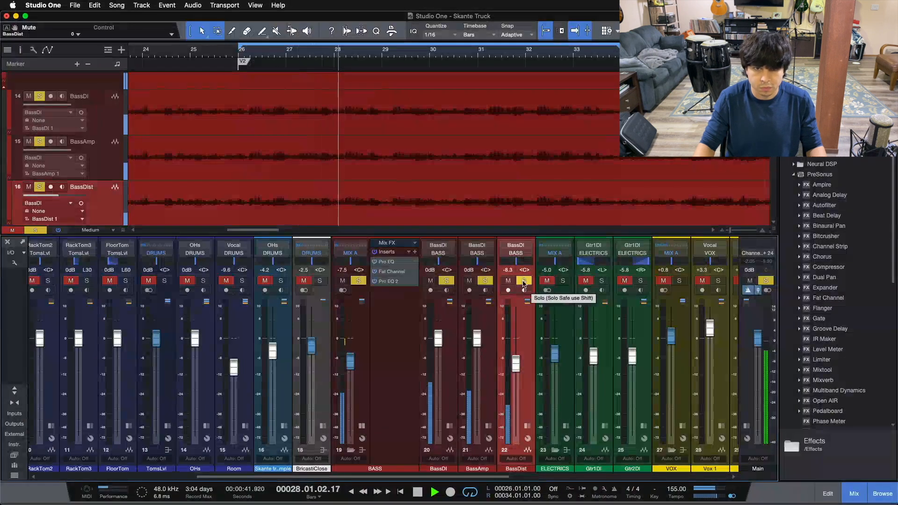
pyautogui.click(524, 281)
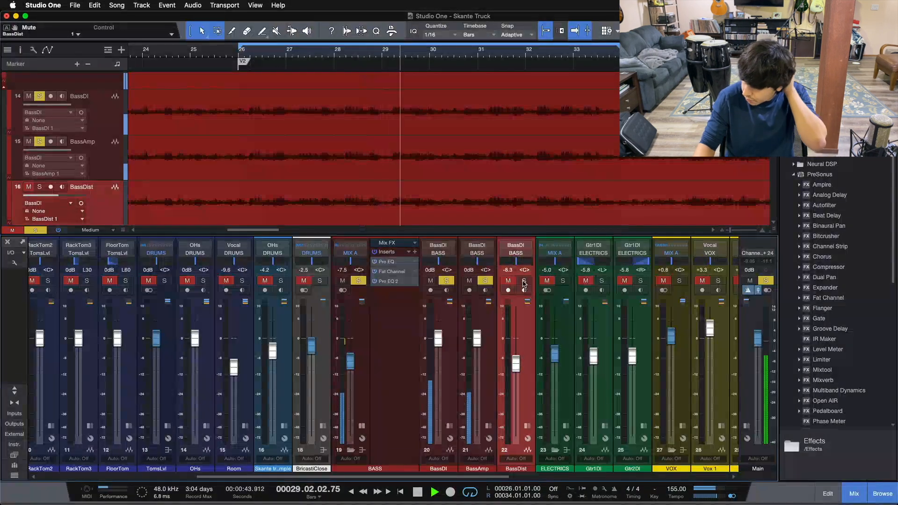
pyautogui.click(524, 281)
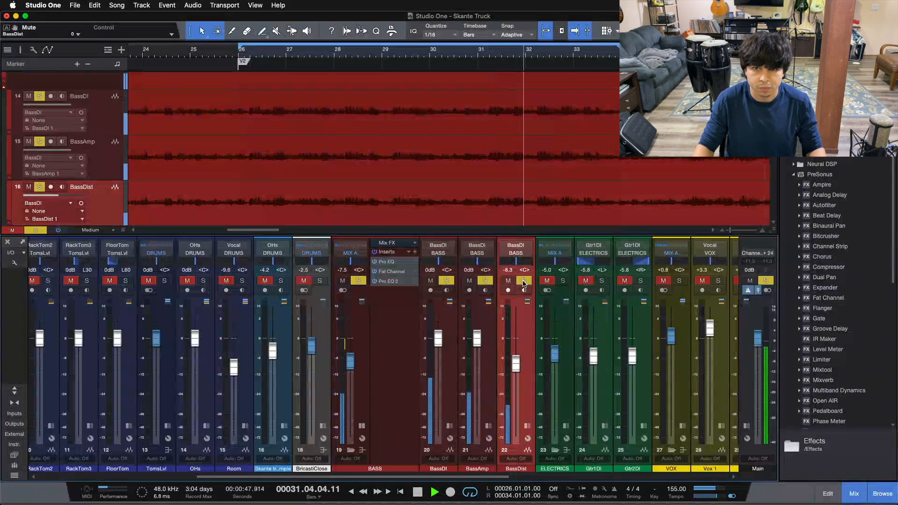
pyautogui.click(524, 281)
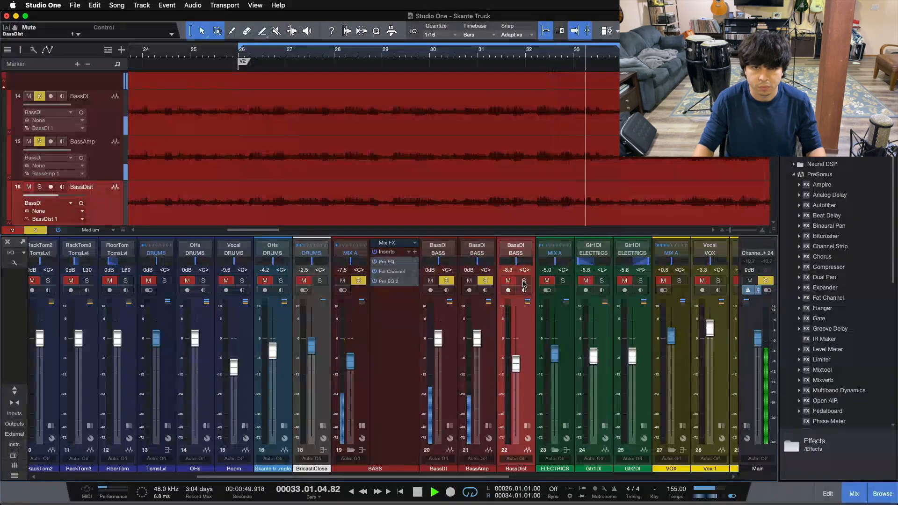
pyautogui.click(523, 282)
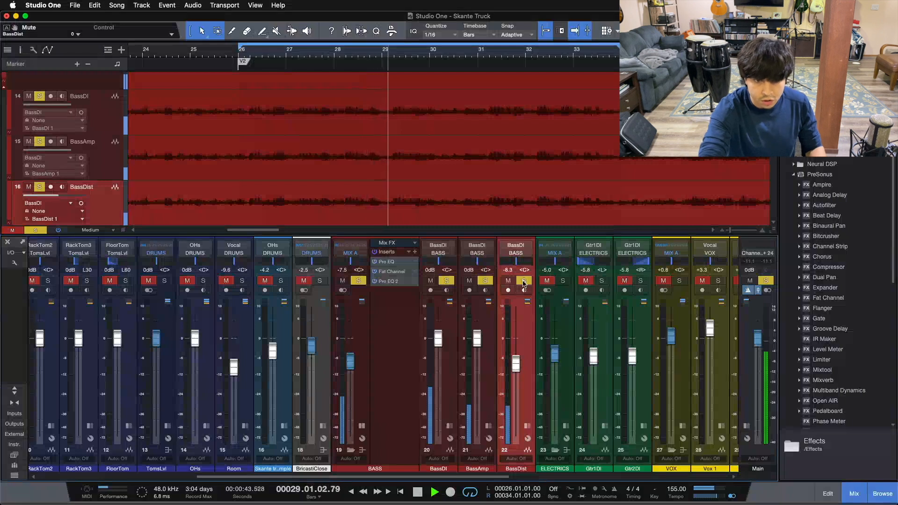
pyautogui.press('space')
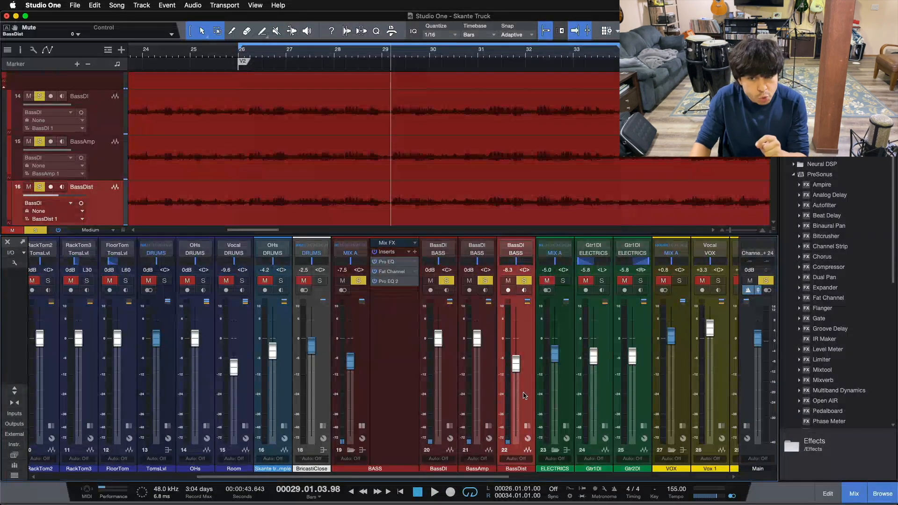
# - Expand the BassDist inserts and review its Pro EQ and RedlightDist settings
pyautogui.click(527, 423)
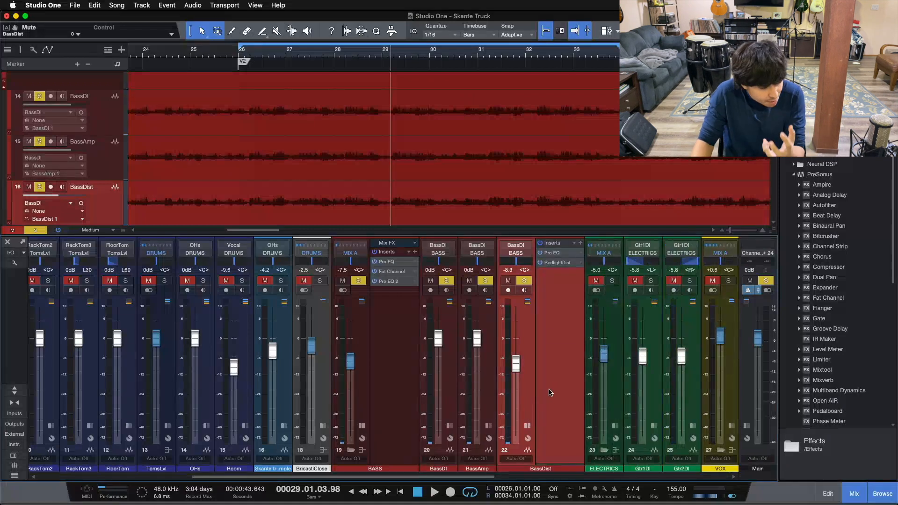
pyautogui.click(558, 253)
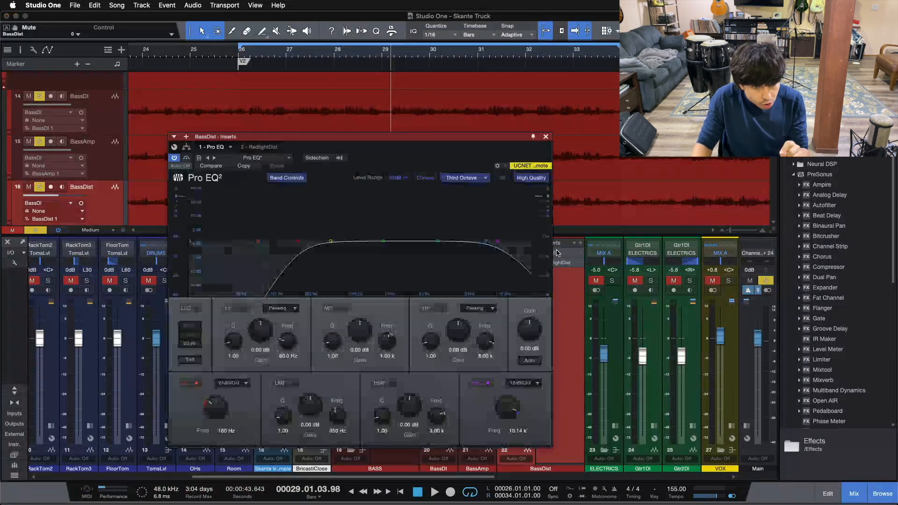
pyautogui.click(265, 148)
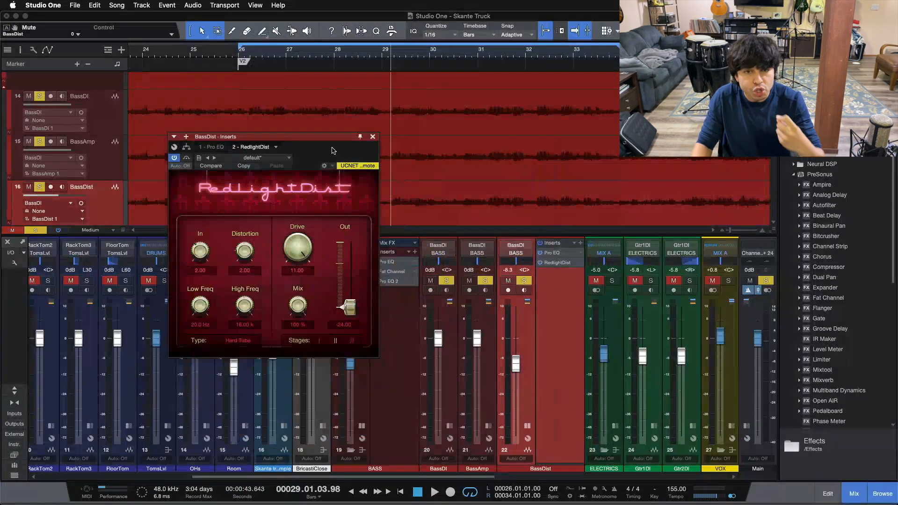